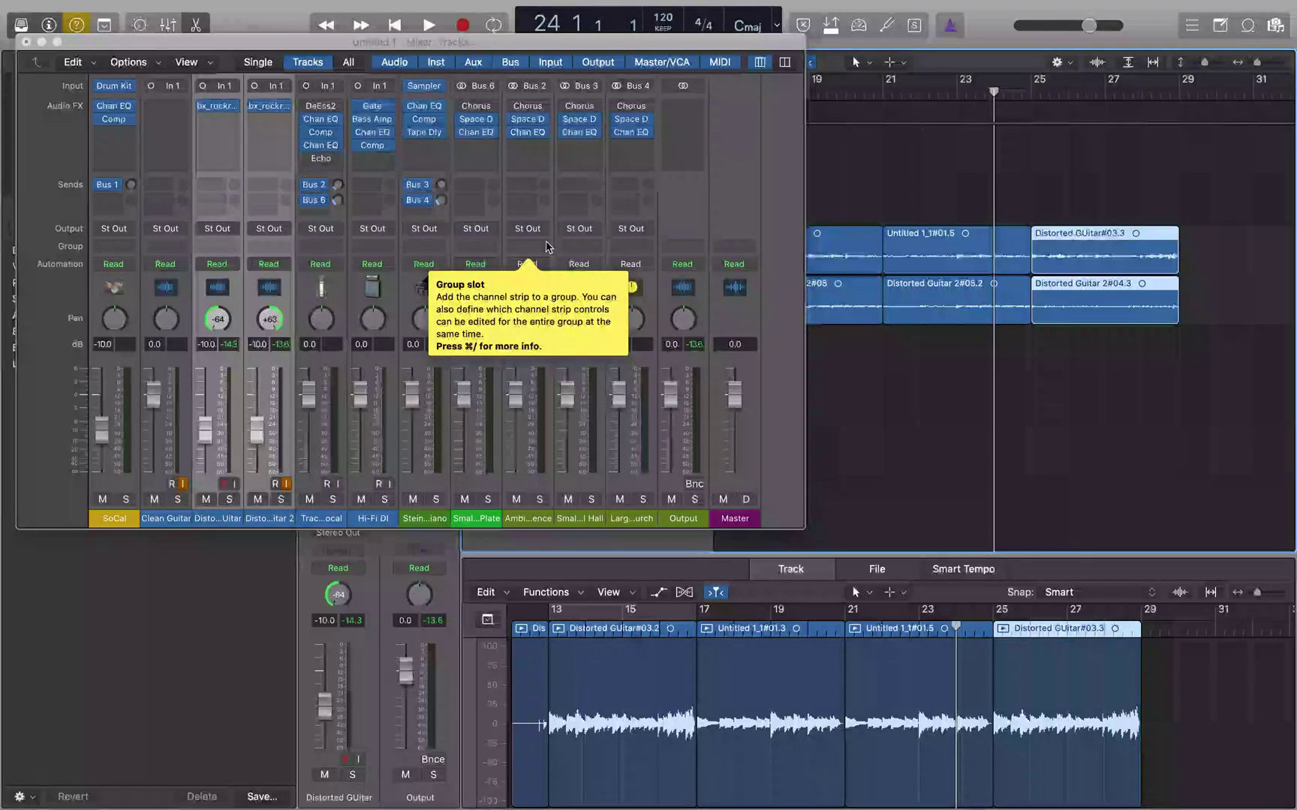
# Select the SoCal drummer track and play the song from the beginning up to about bar 8
pyautogui.press('Return')
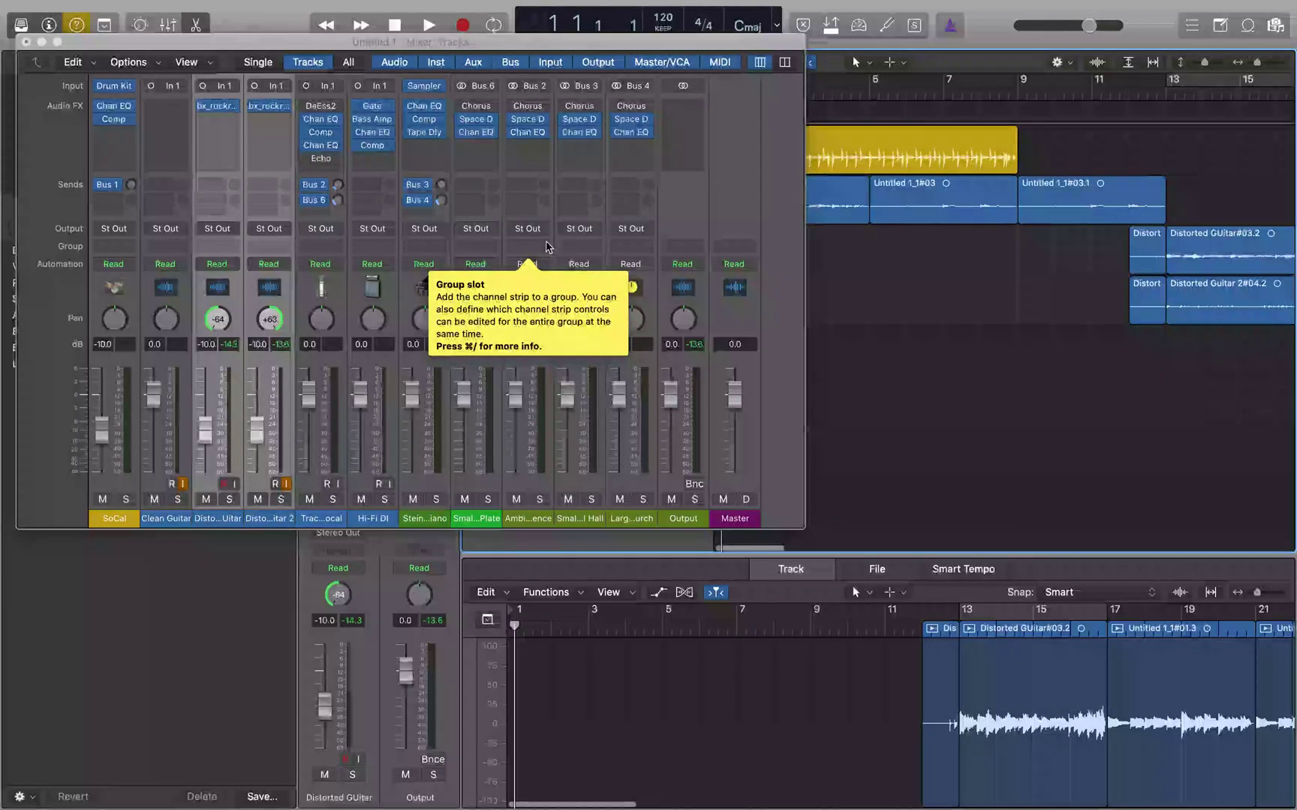
pyautogui.press('Up')
pyautogui.press('Up')
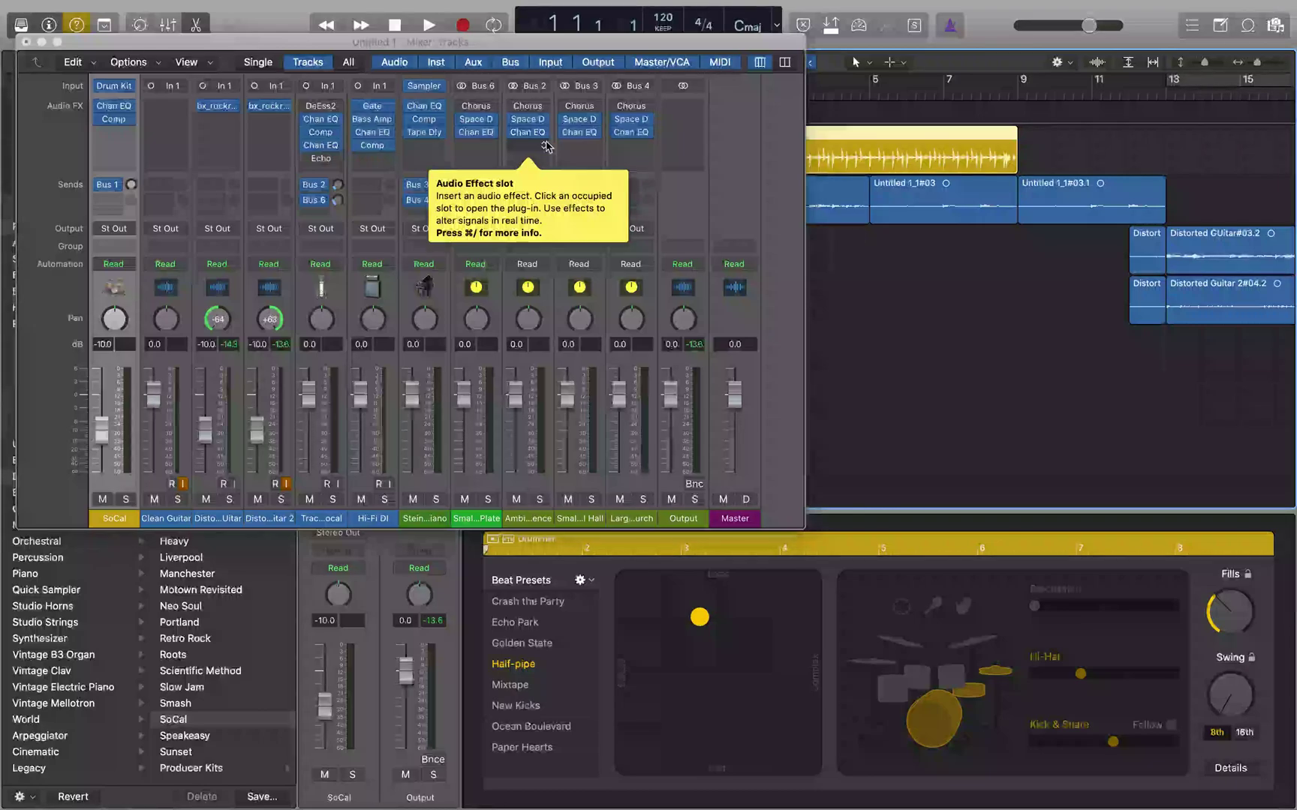
pyautogui.press('space')
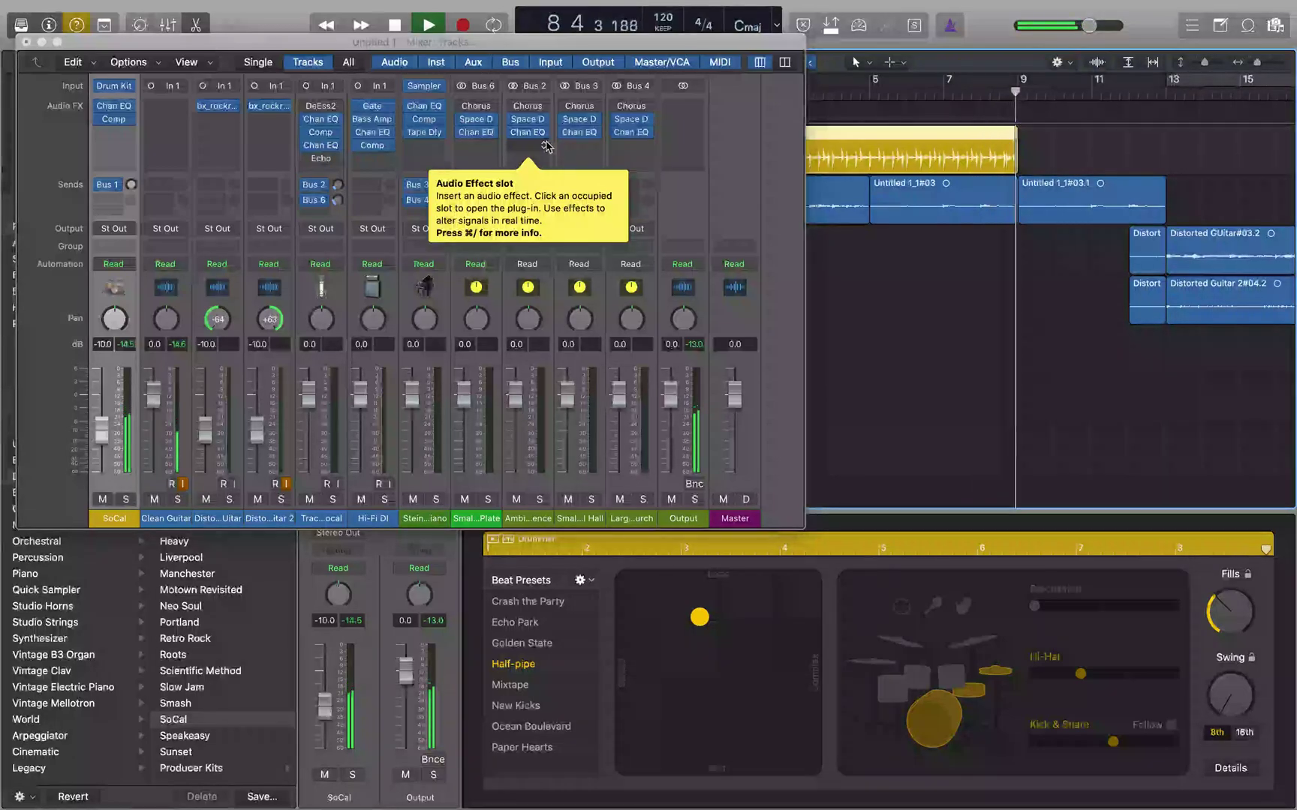
pyautogui.press('space')
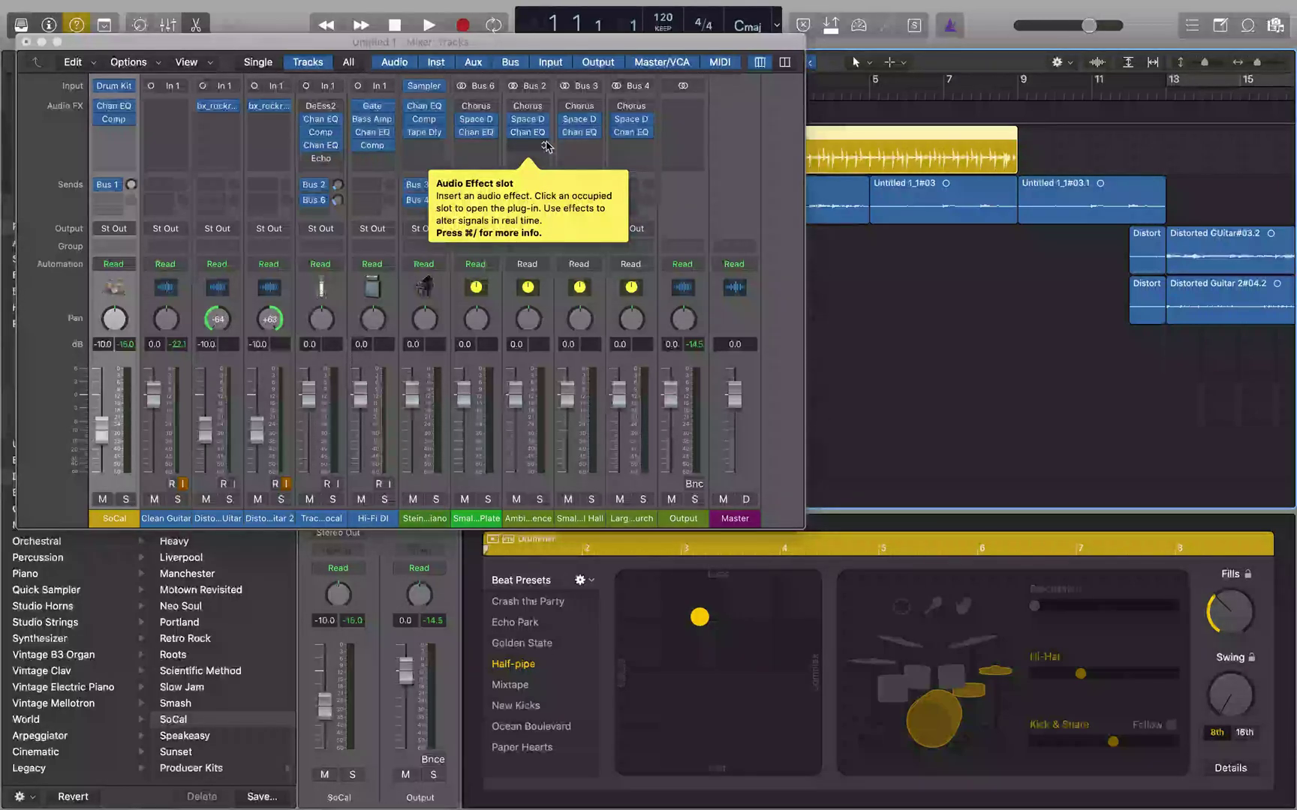
# Audition the drums from bar 4, place the playhead at bar 5 and split the Drummer region there
pyautogui.press('.')
pyautogui.press('.')
pyautogui.press('.')
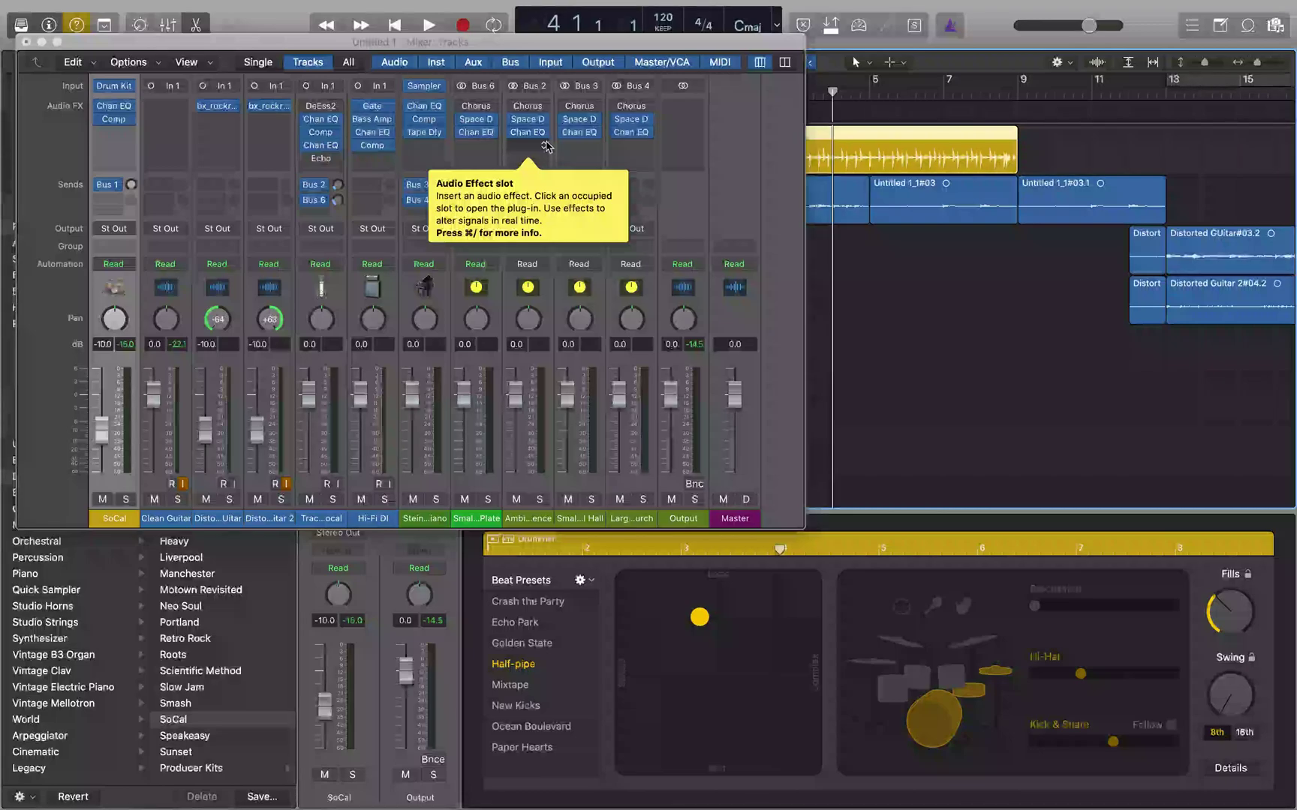
pyautogui.press('space')
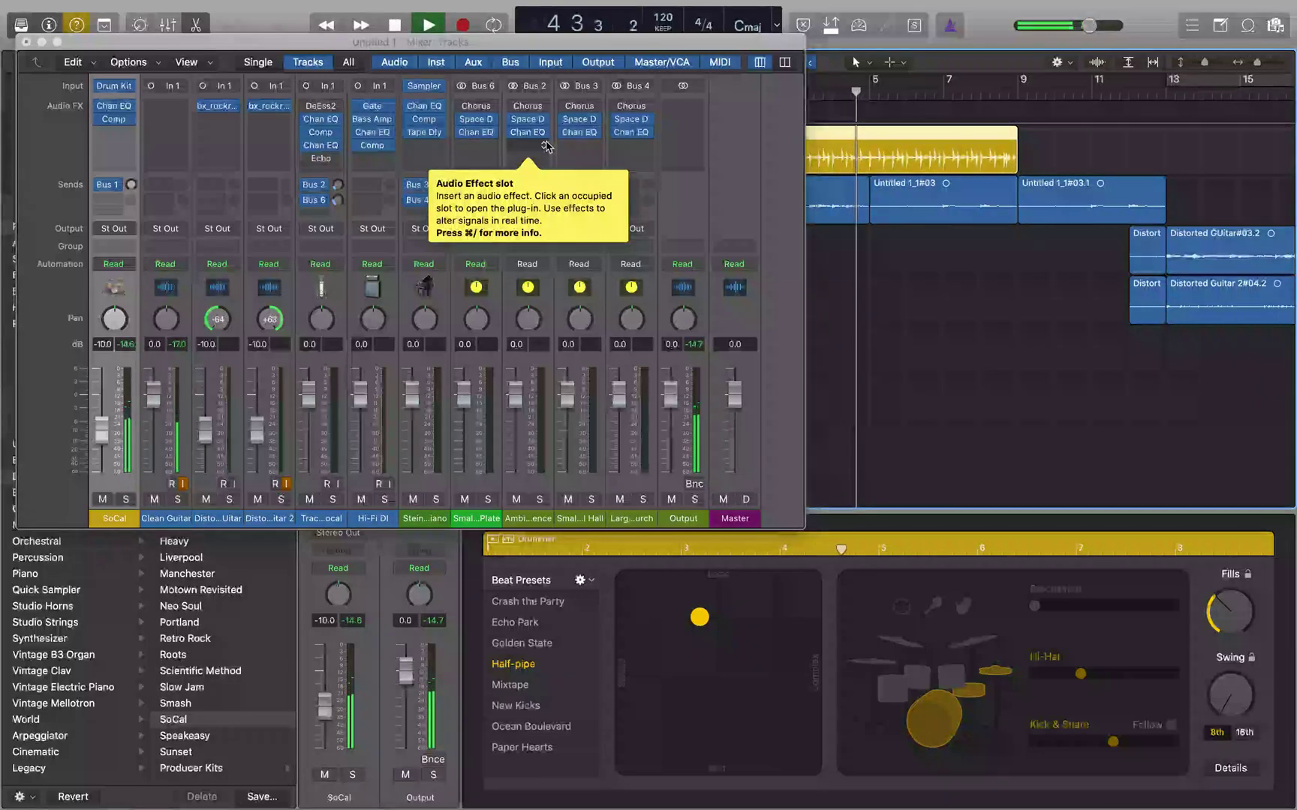
pyautogui.press('space')
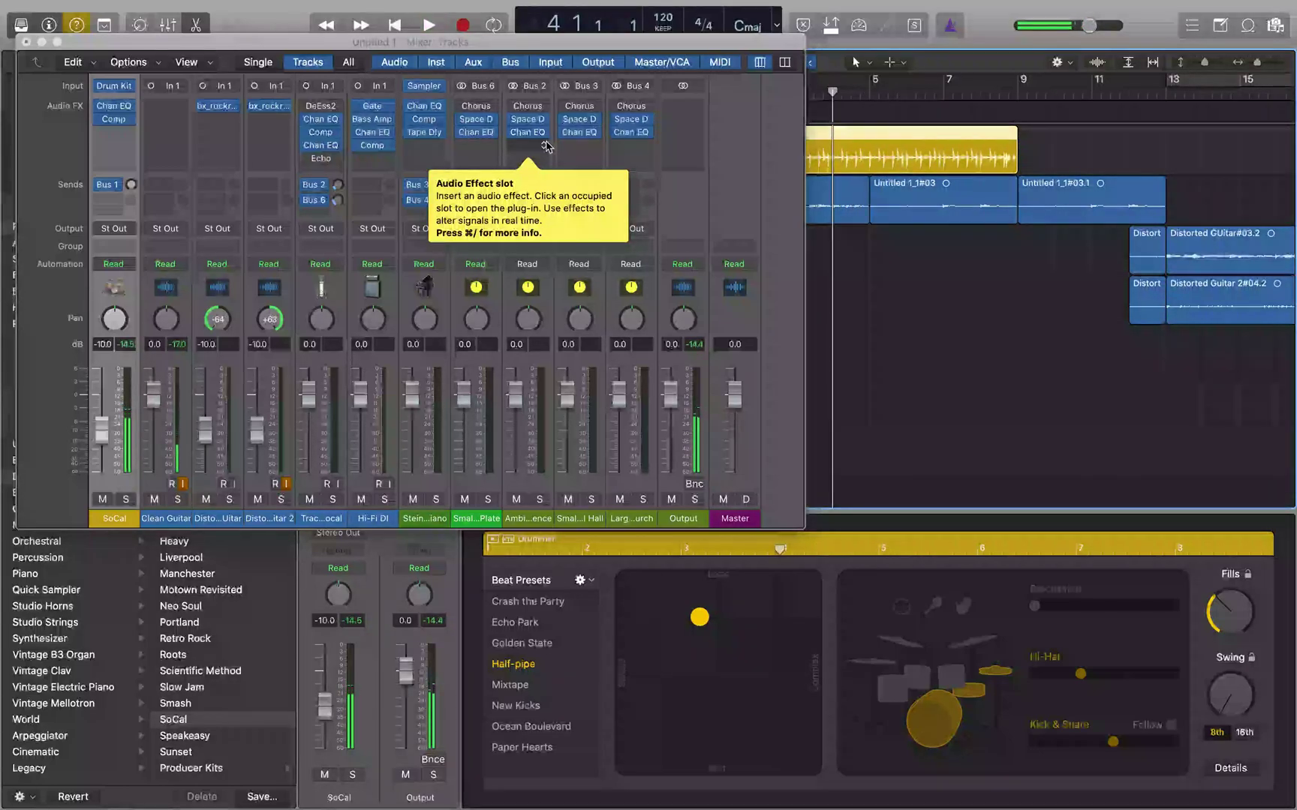
pyautogui.press('.')
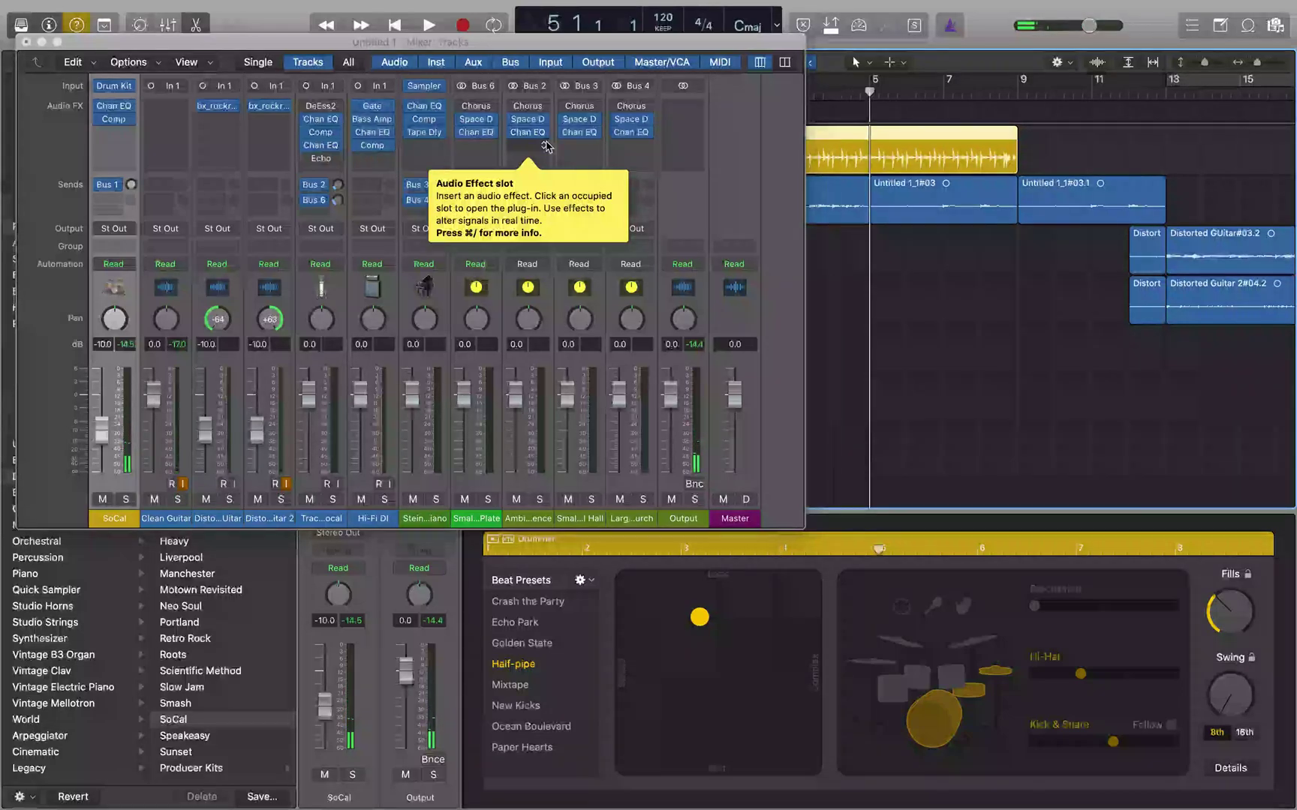
pyautogui.press('super+t')
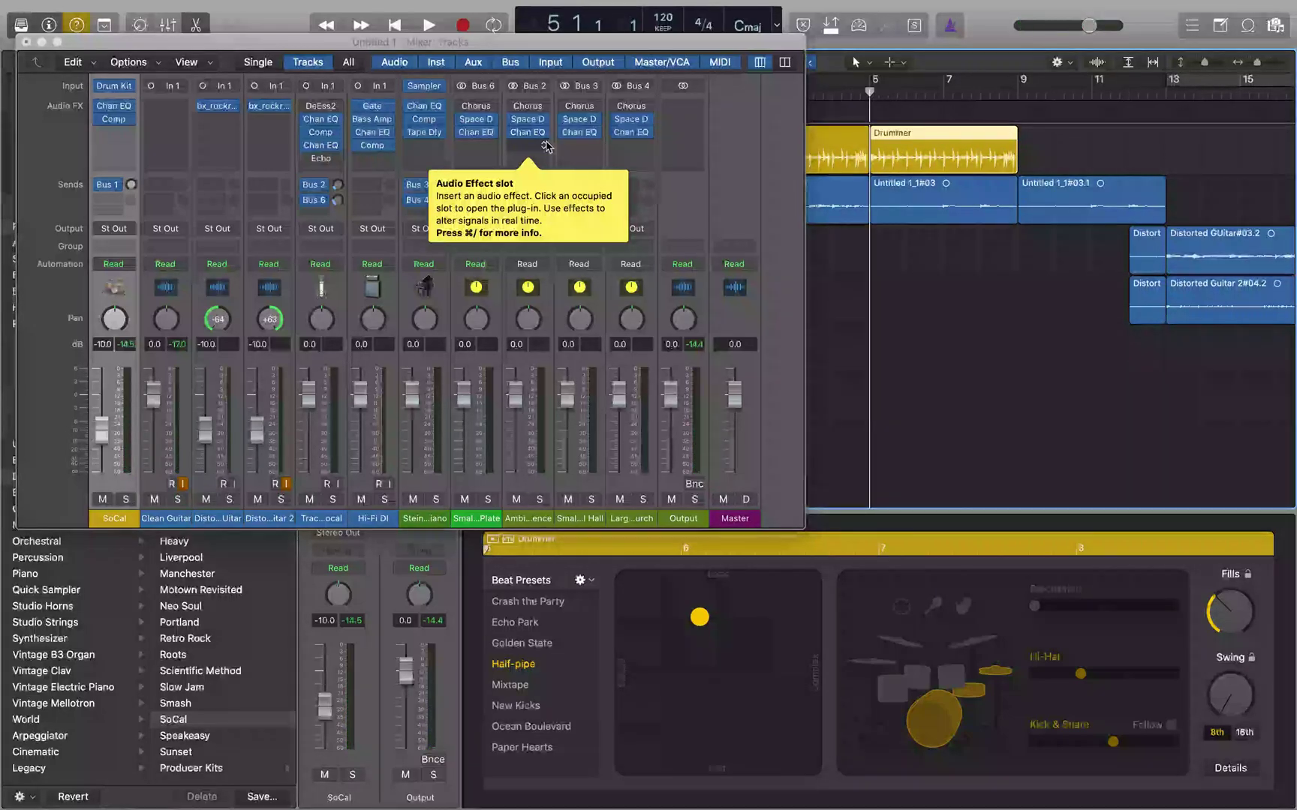
# Play twice from bar 4 across the split to check the drum transition at bar 5
pyautogui.press(',')
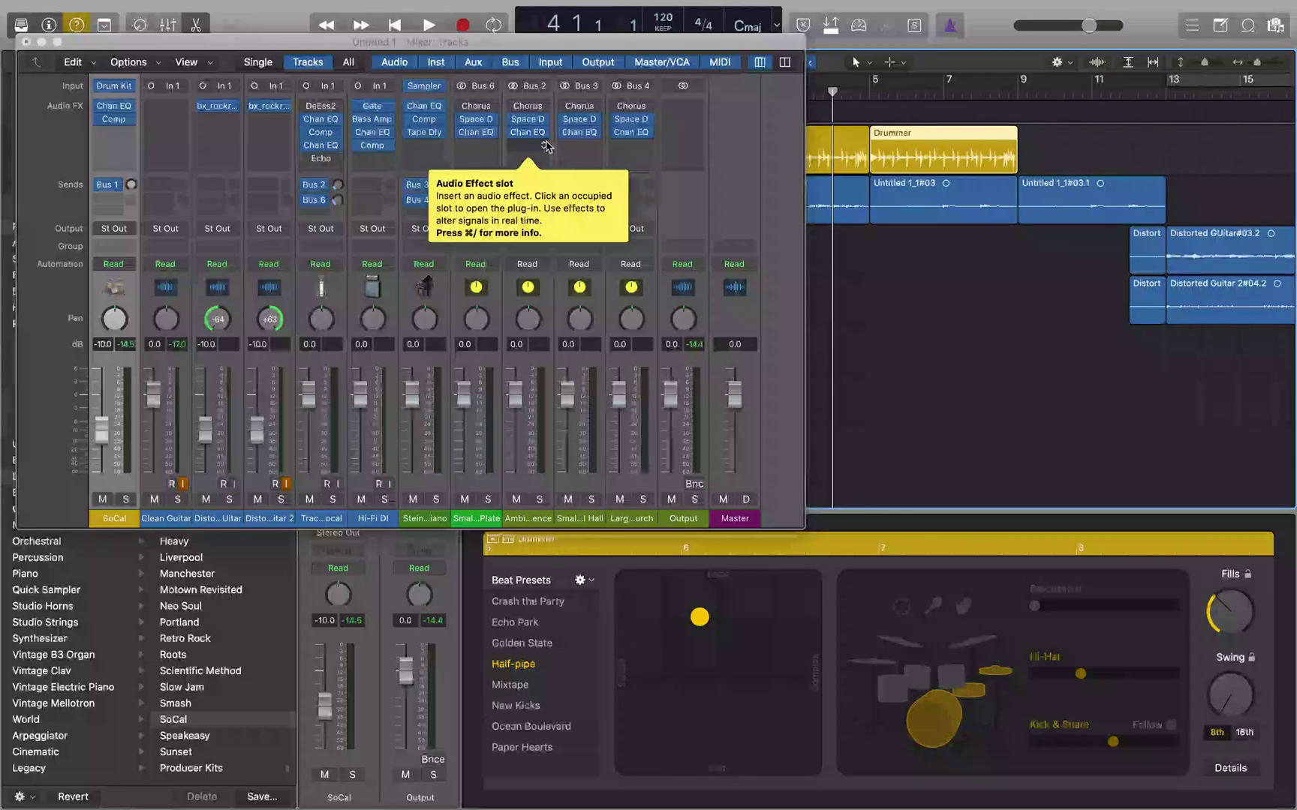
pyautogui.press('space')
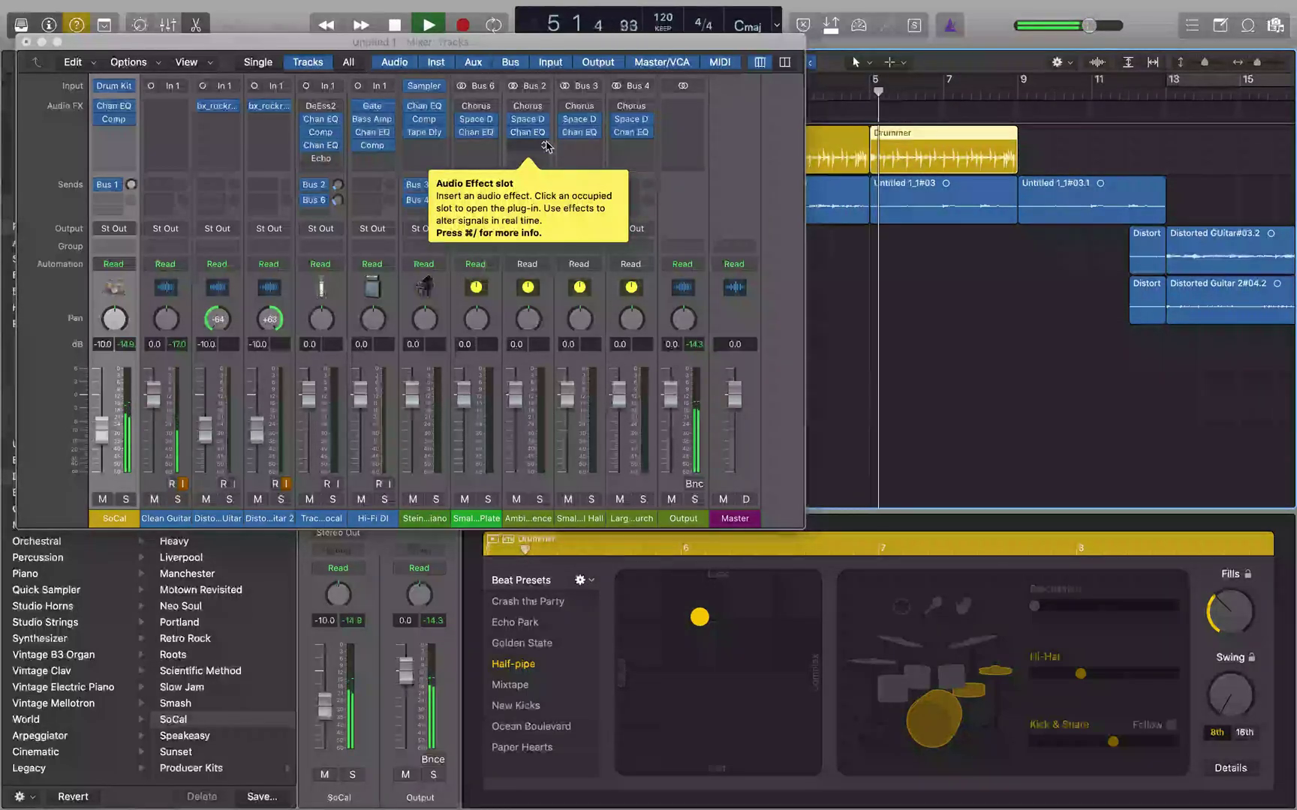
pyautogui.press('space')
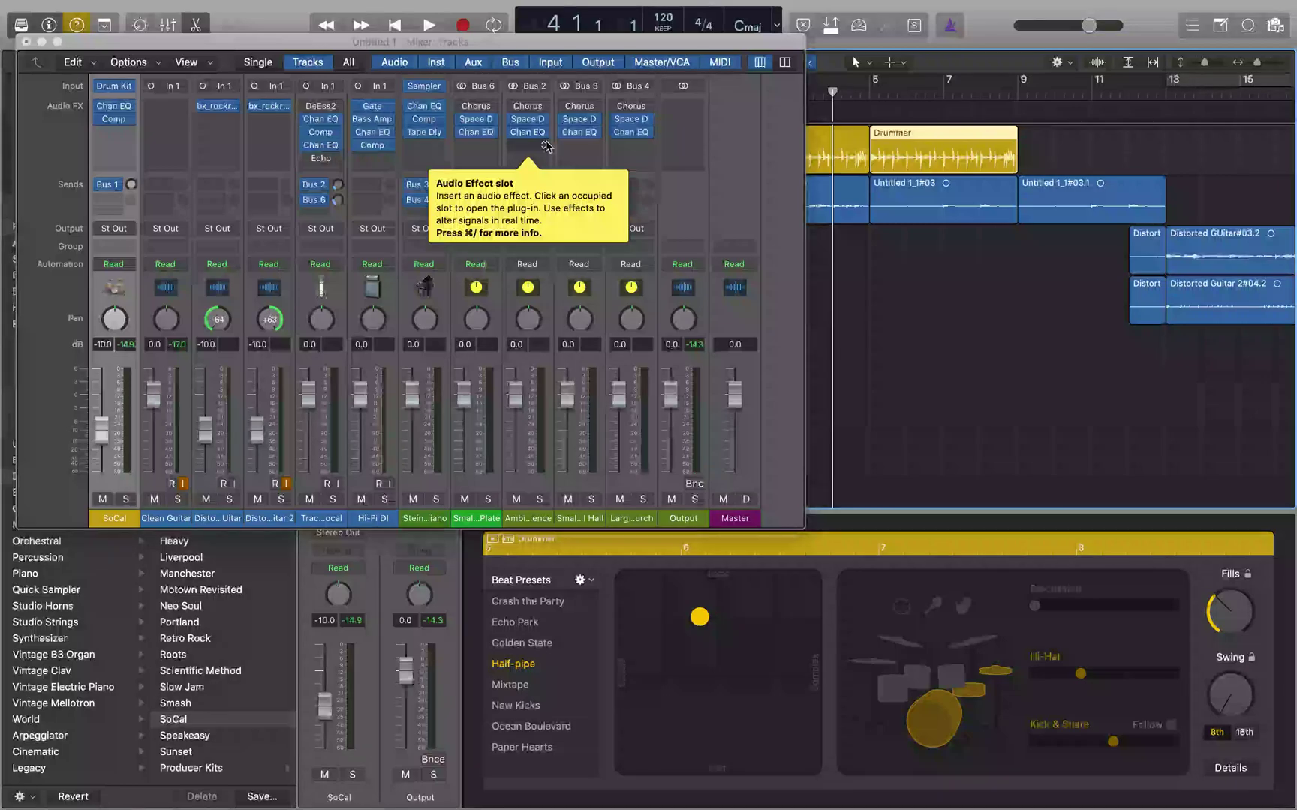
pyautogui.press('space')
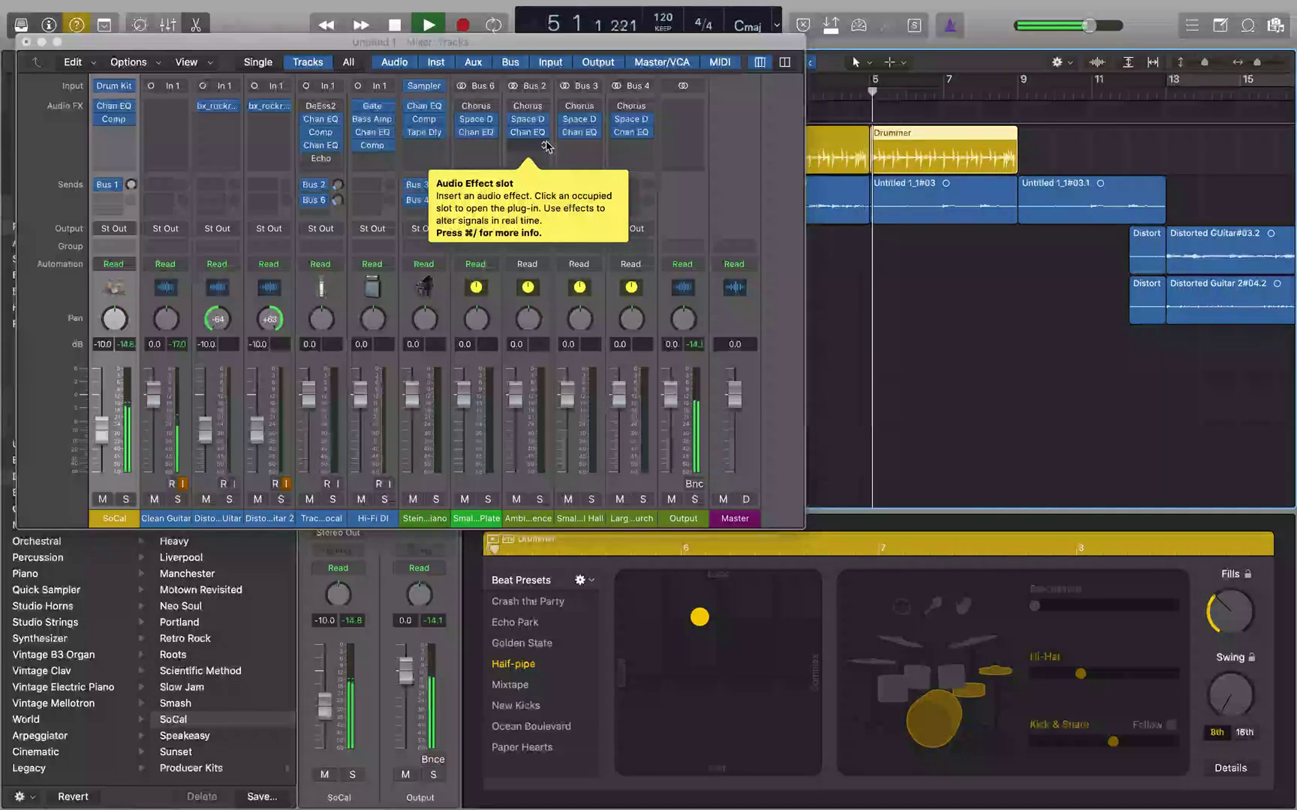
pyautogui.press('space')
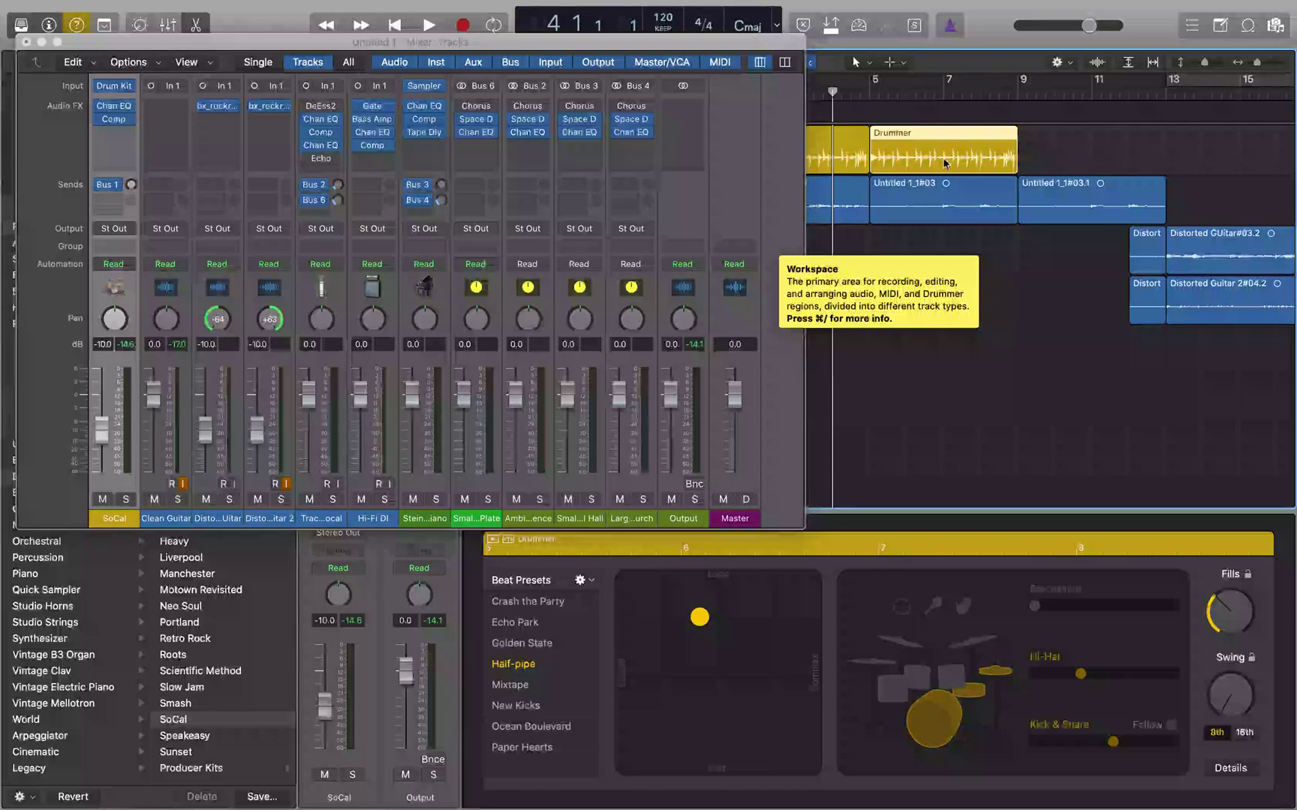
# Select each half of the split Drummer region in turn, ending with the one that starts at bar 5
pyautogui.click(837, 150)
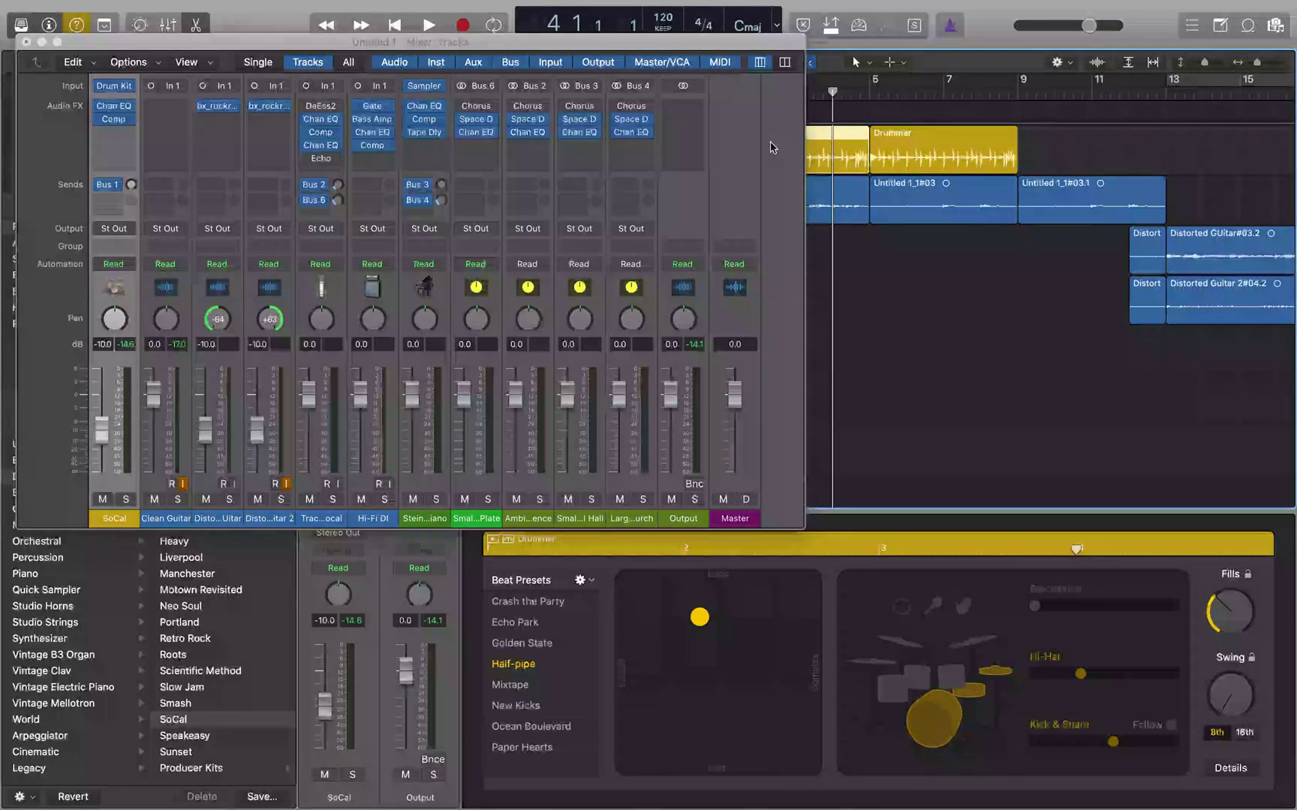
pyautogui.click(944, 163)
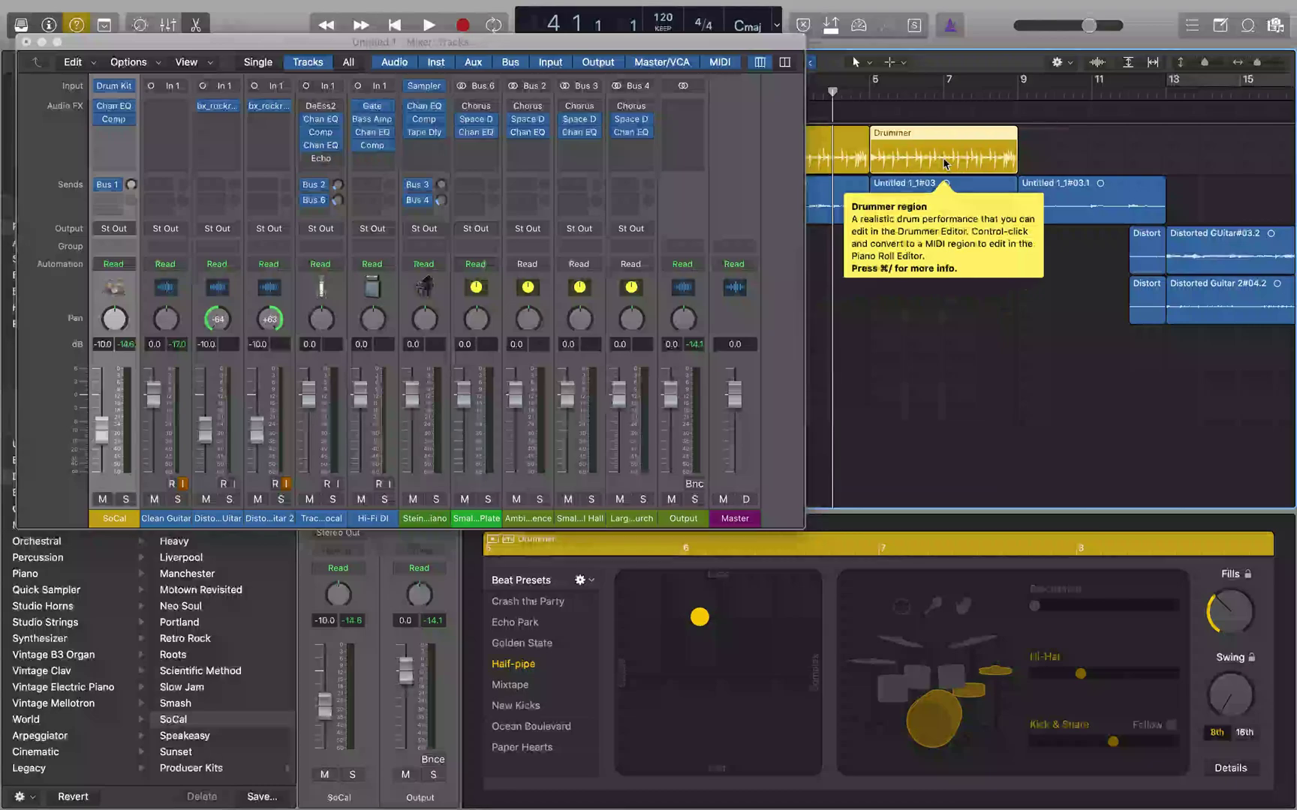
pyautogui.moveTo(1027, 152)
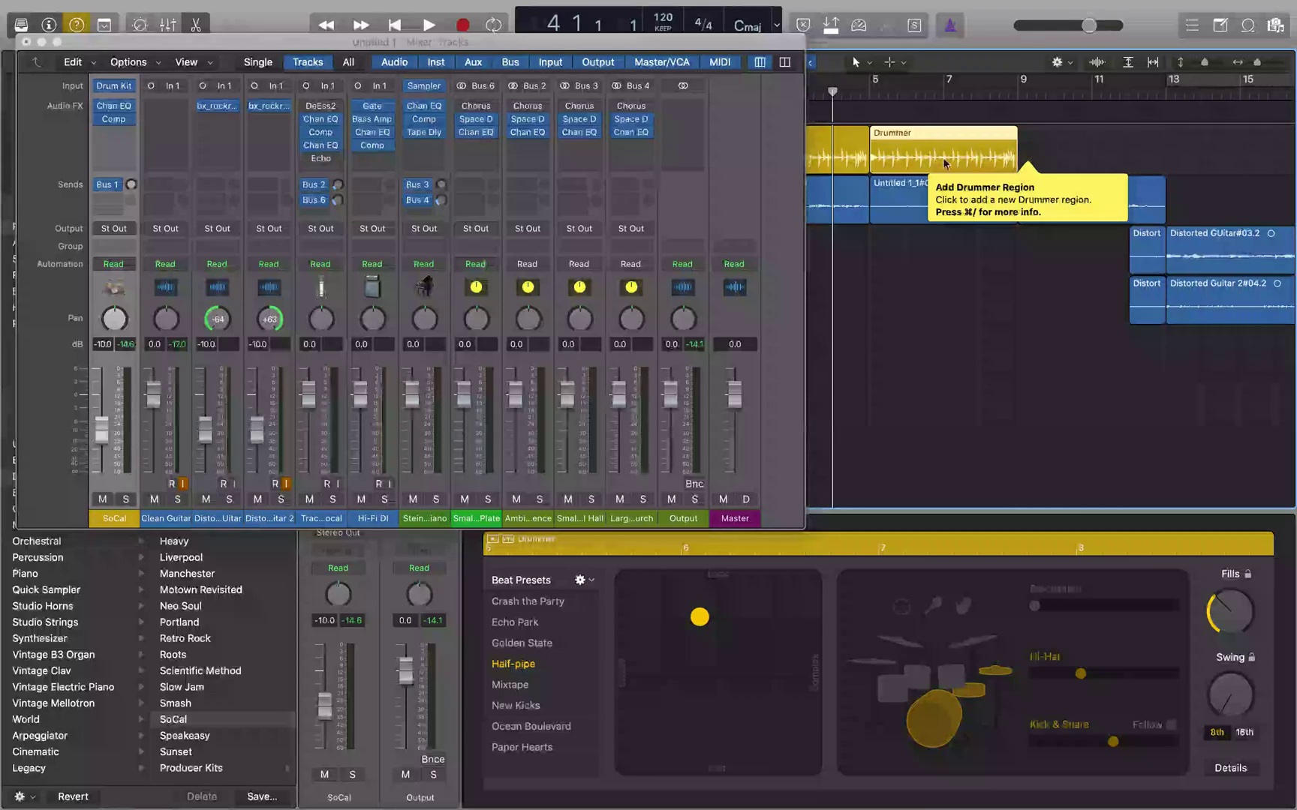
pyautogui.moveTo(944, 163)
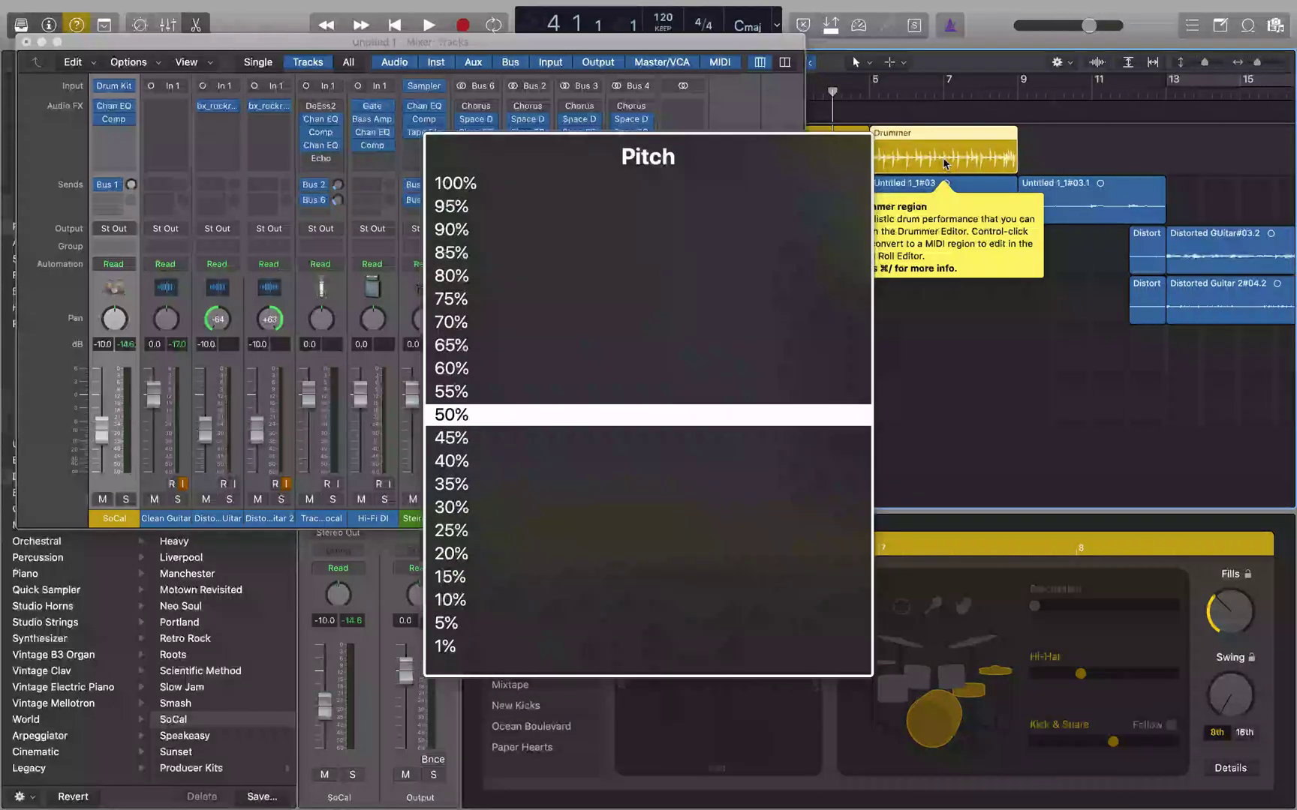
# Switch the VoiceOver quick settings from Pitch to Rate and lower the speech rate
pyautogui.press('ctrl+alt+super+Left')
pyautogui.press('ctrl+alt+super+Left')
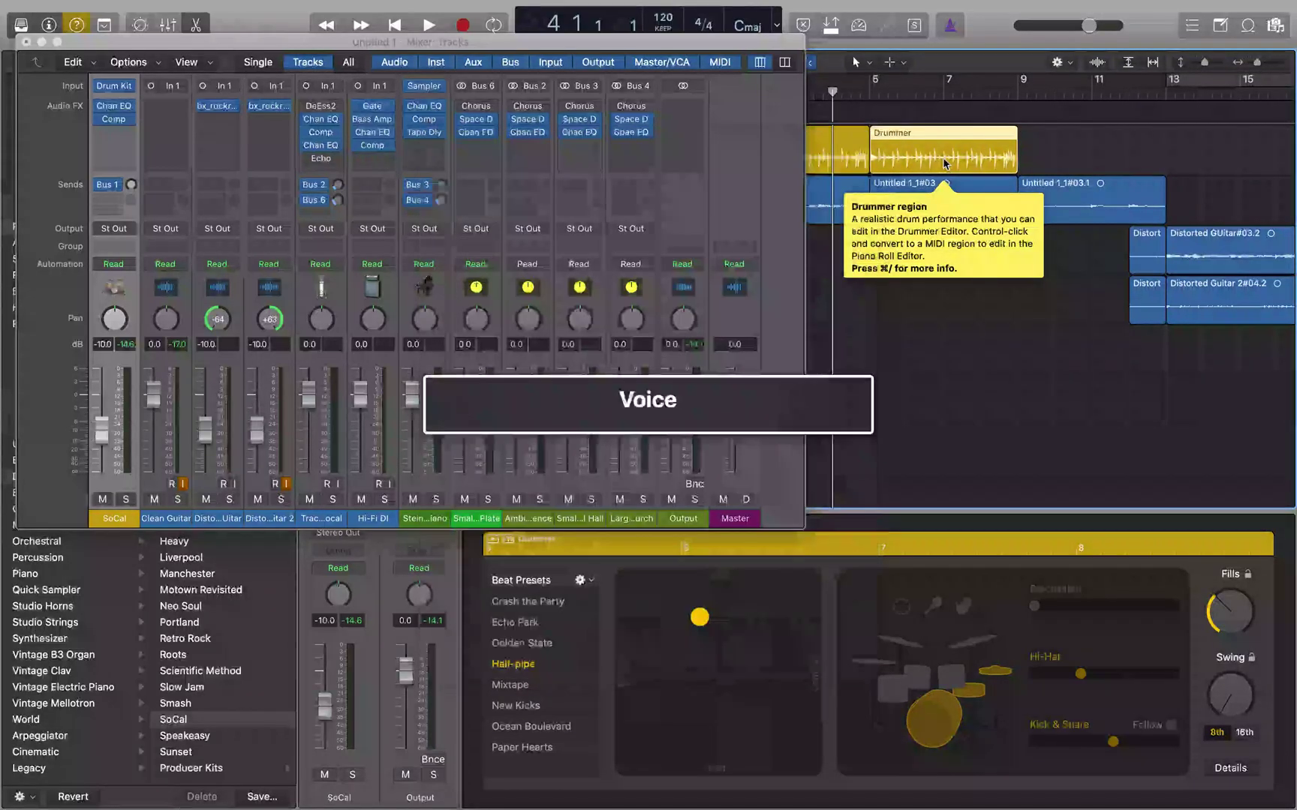
pyautogui.press('ctrl+alt+super+Down')
pyautogui.press('ctrl+alt+super+Down')
pyautogui.press('ctrl+alt+super+Down')
pyautogui.press('ctrl+alt+super+Down')
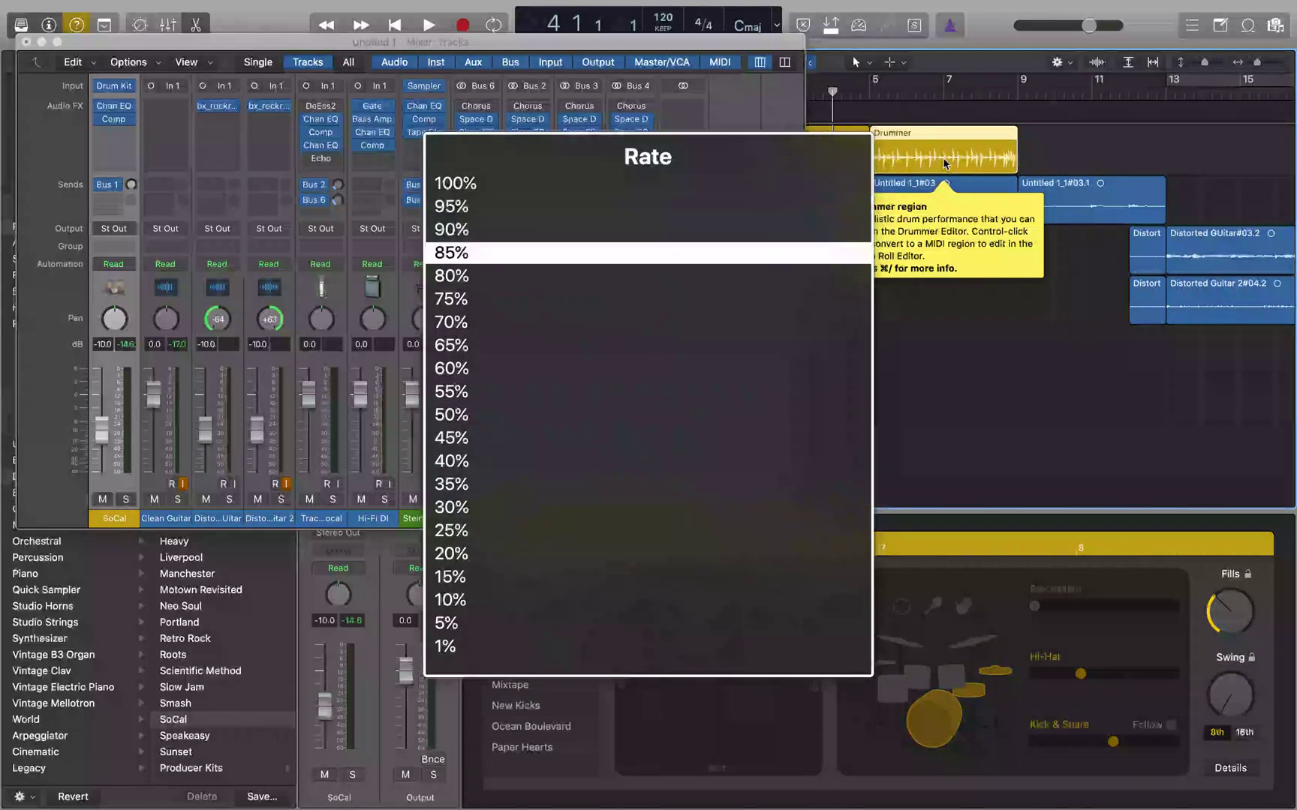
pyautogui.press('ctrl+alt+super+Down')
pyautogui.press('ctrl+alt+super+Down')
pyautogui.press('ctrl+alt+super+Down')
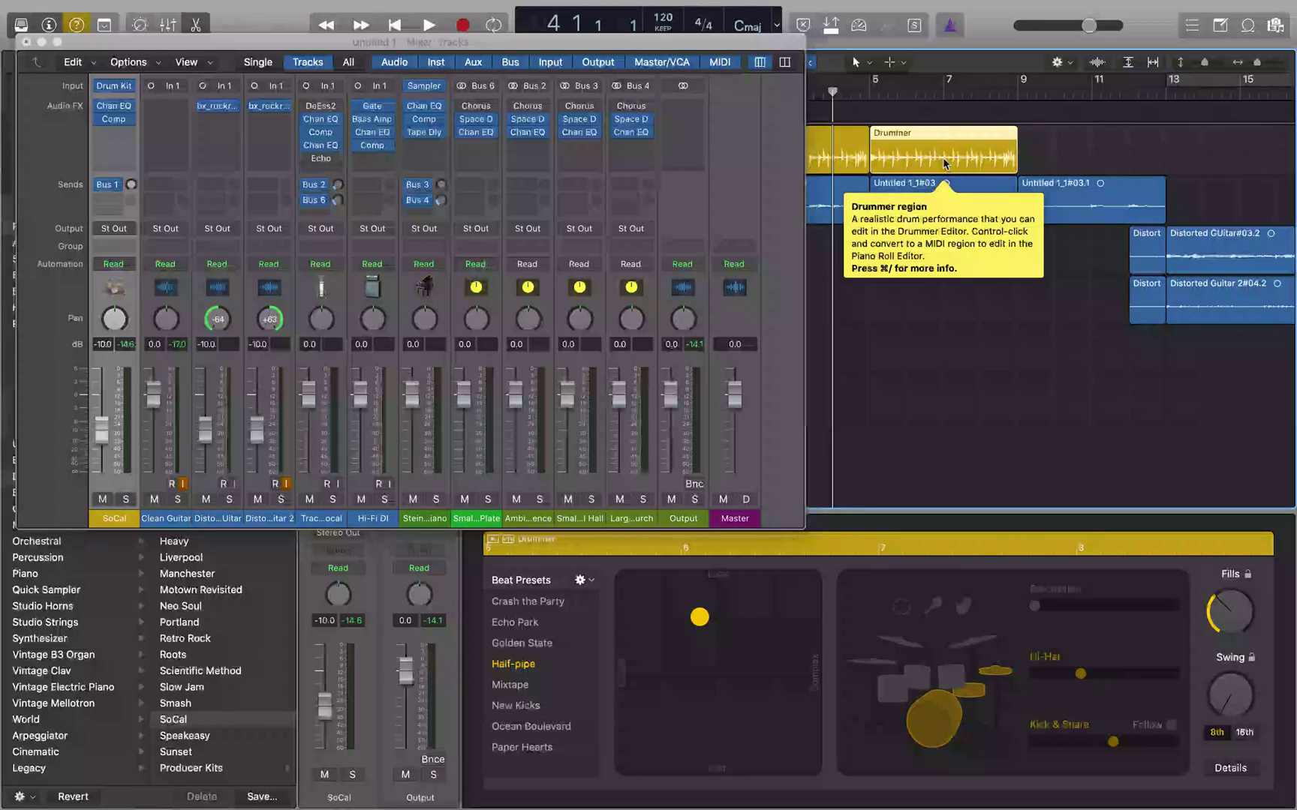
# Lengthen the second Drummer region so that it ends at bar 13, and play the result from bar 4
pyautogui.hotkey('shift', 'n')
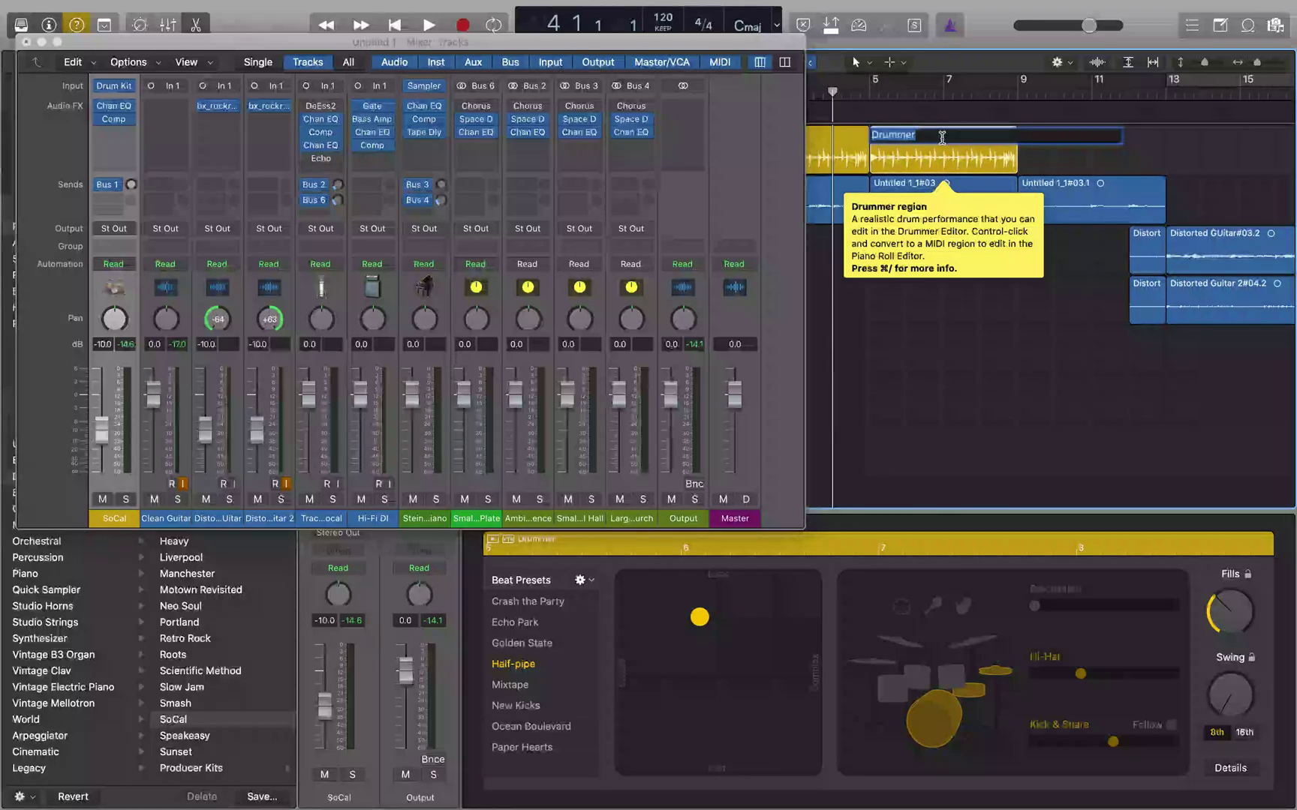
pyautogui.press('Return')
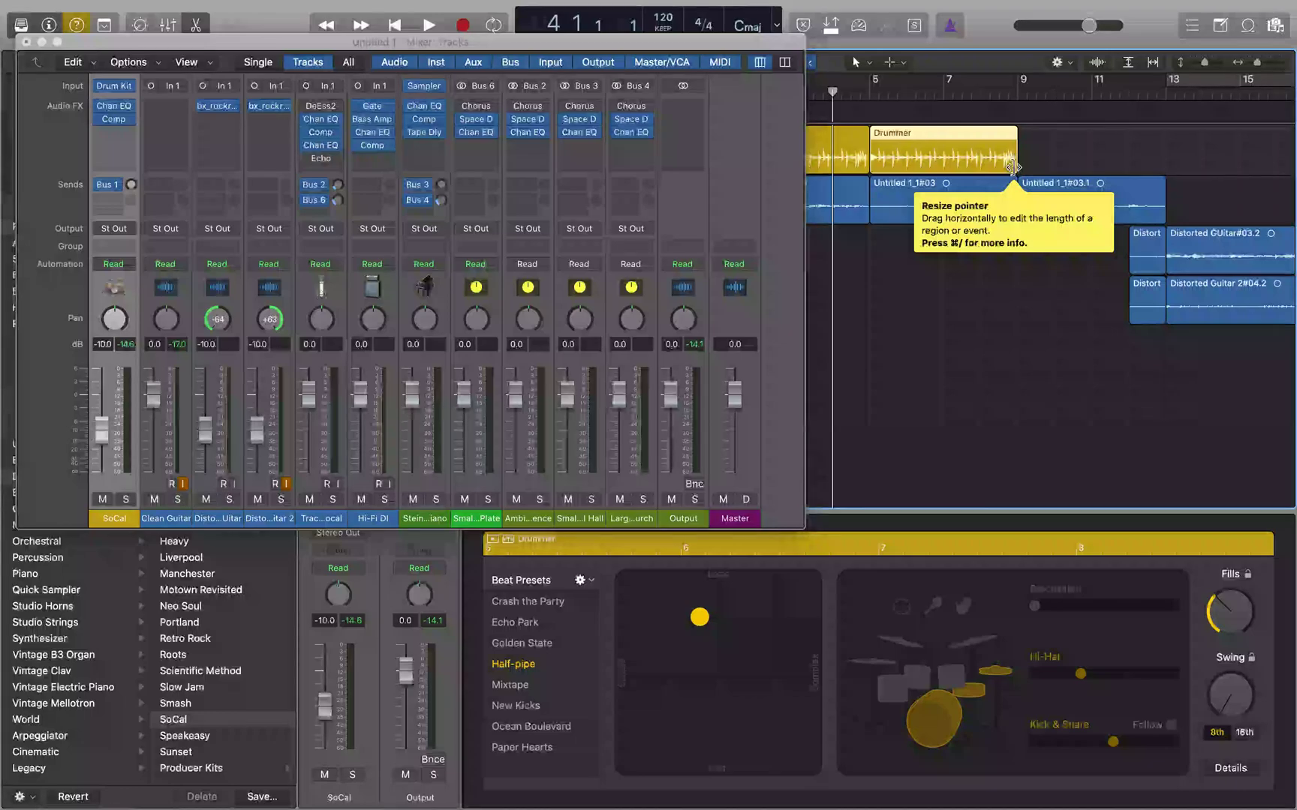
pyautogui.moveTo(1012, 167); pyautogui.dragTo(1125, 166)
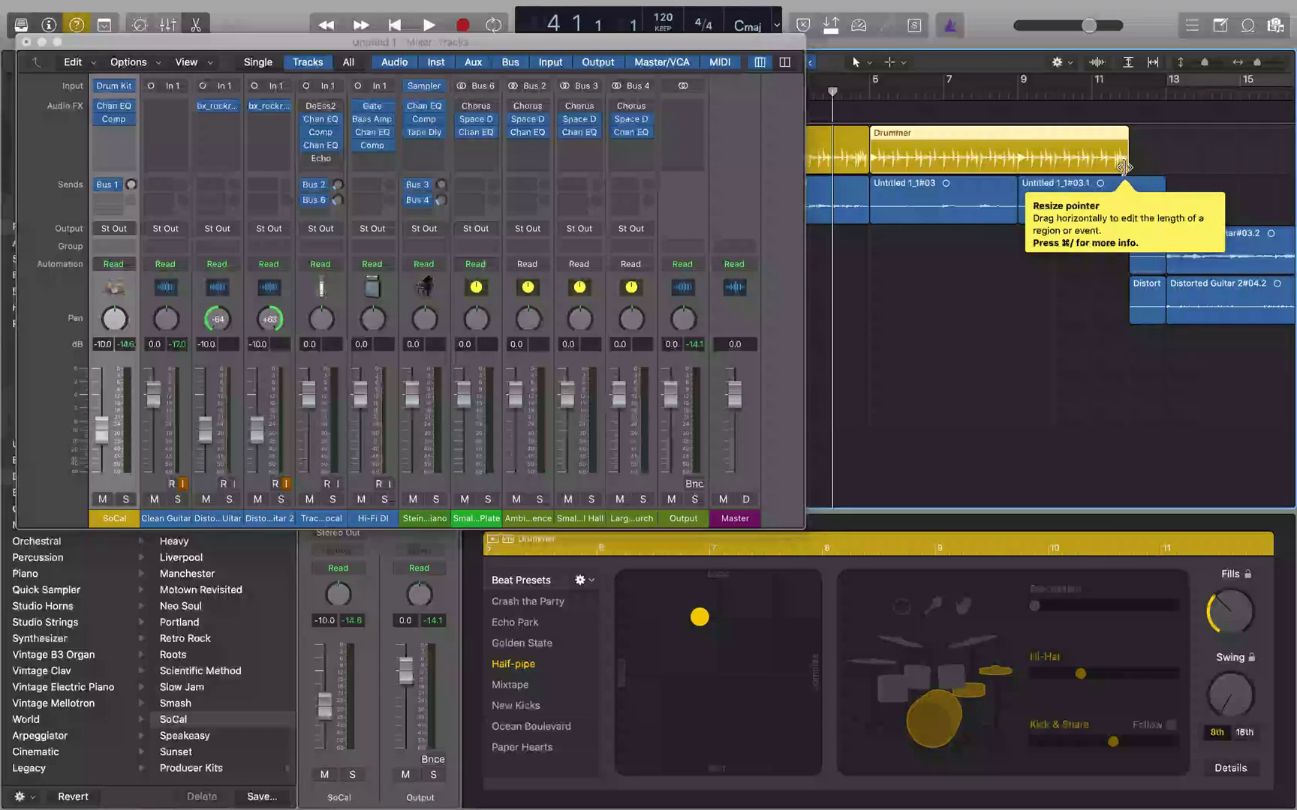
pyautogui.moveTo(1123, 167); pyautogui.dragTo(1161, 166)
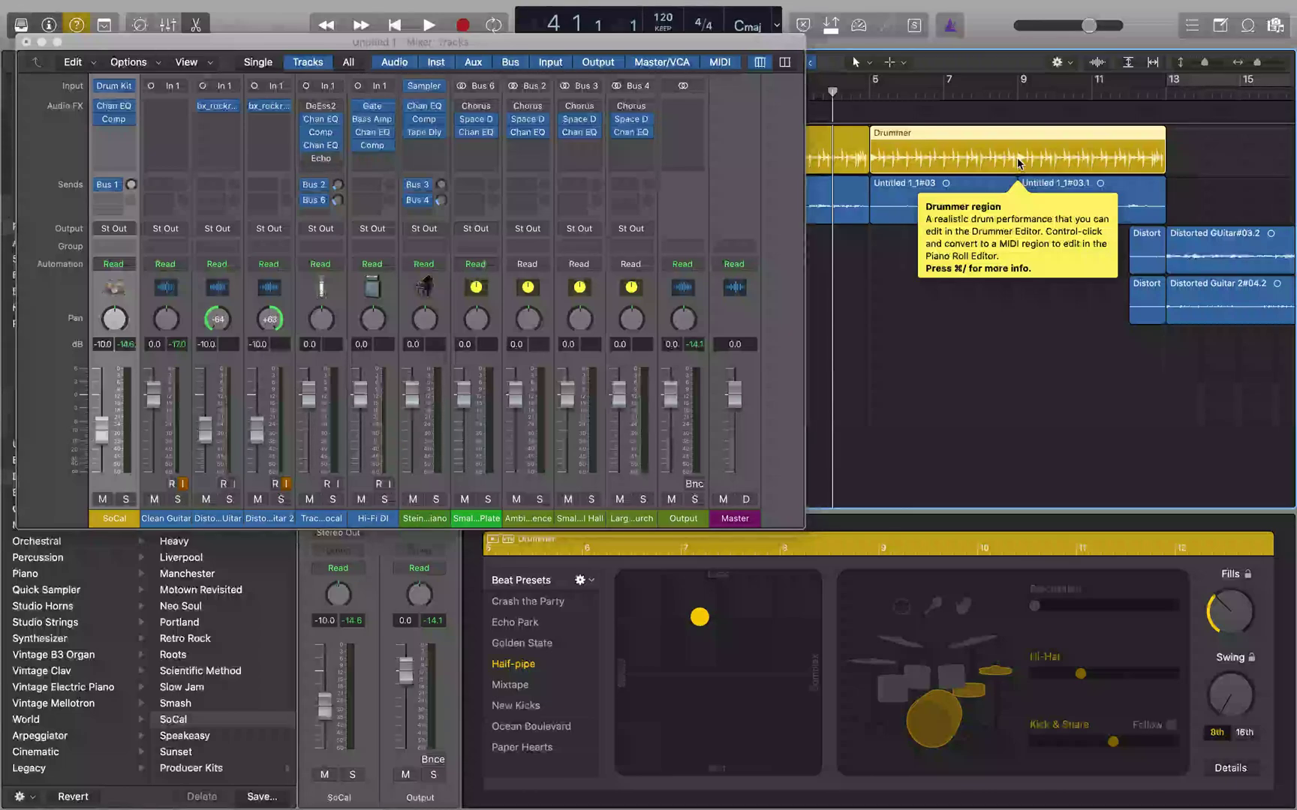
pyautogui.press('space')
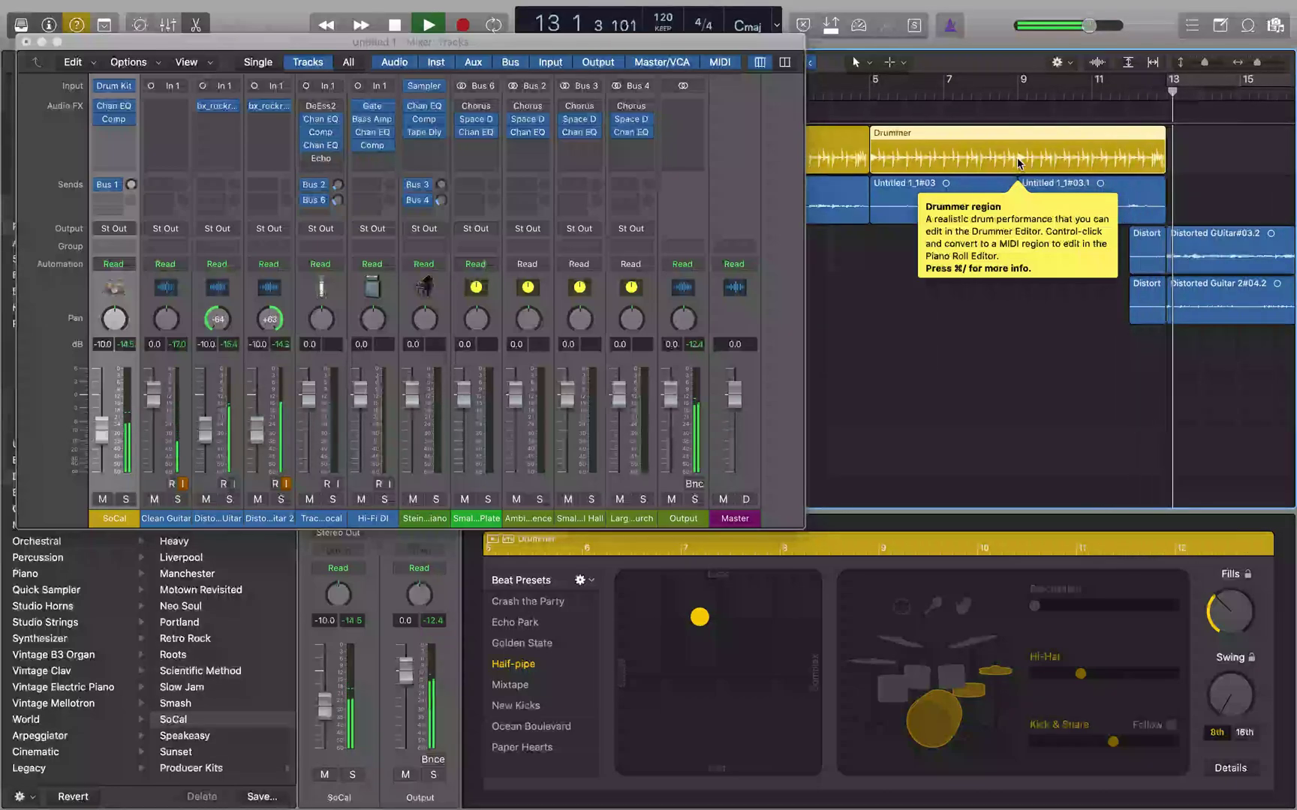
pyautogui.press('space')
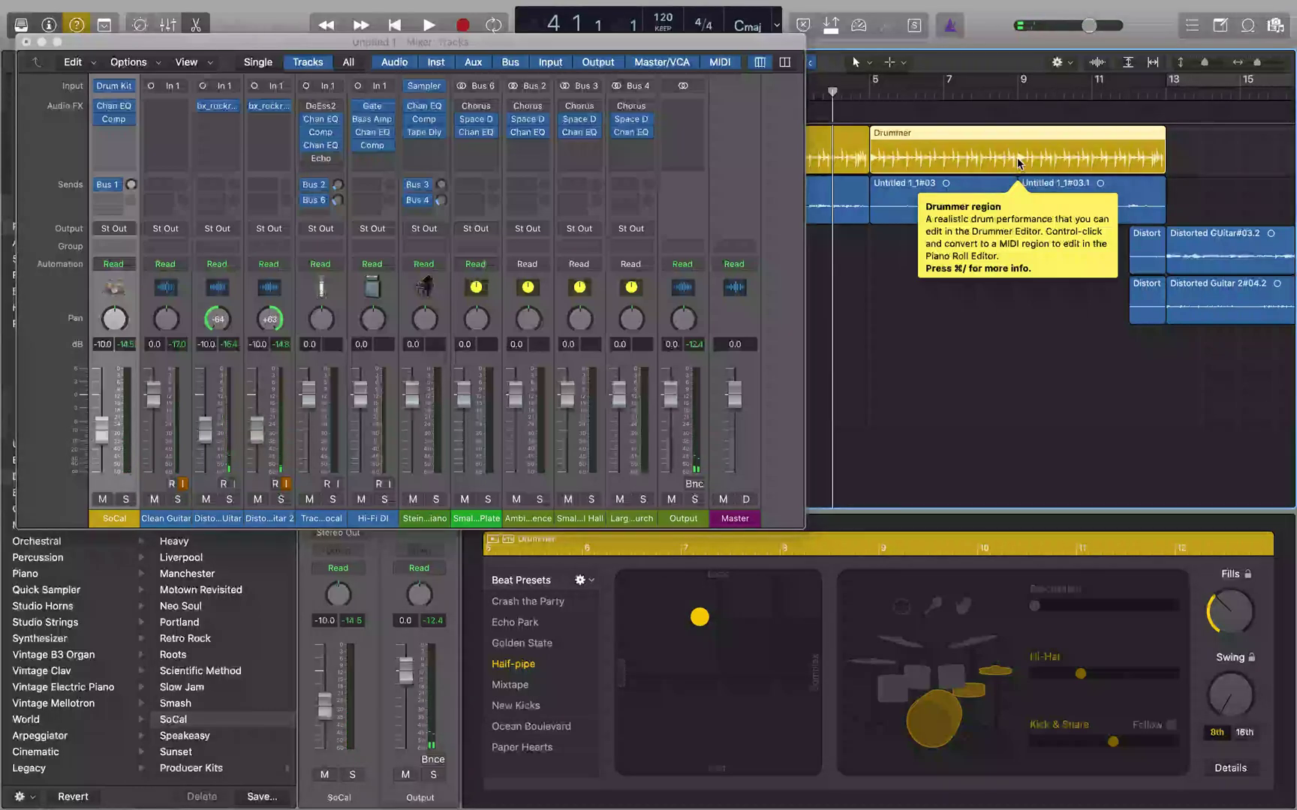
# Enable cycle playback over bars 5 to 13 and play the loop from bar 5
pyautogui.press('.')
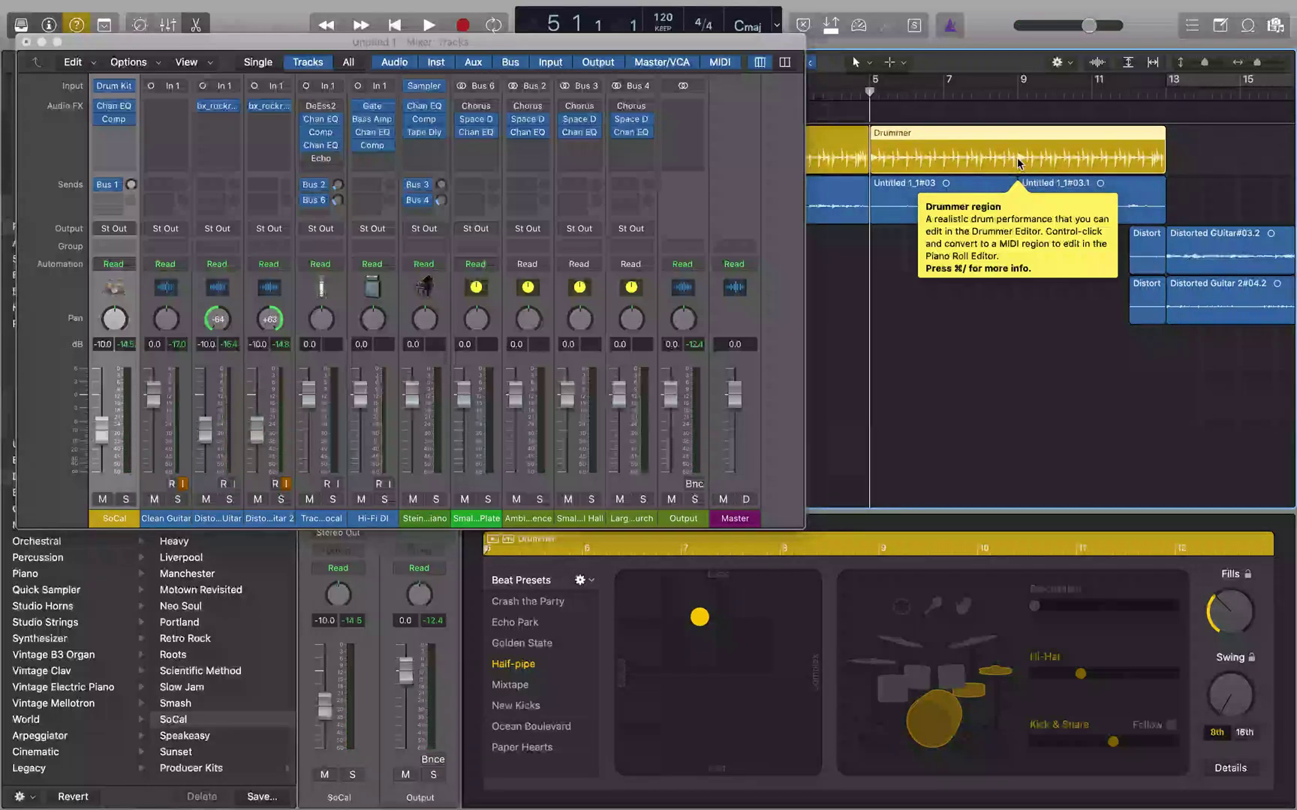
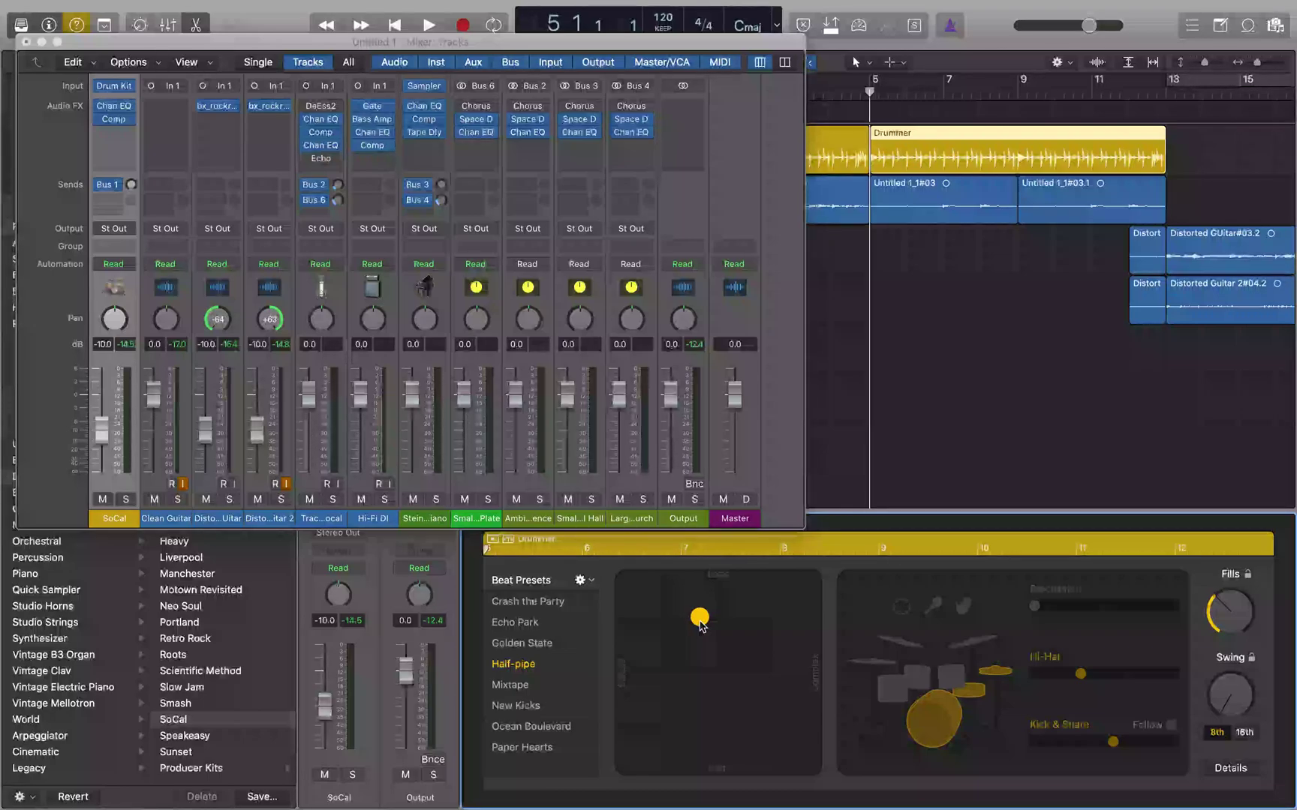
pyautogui.press('c')
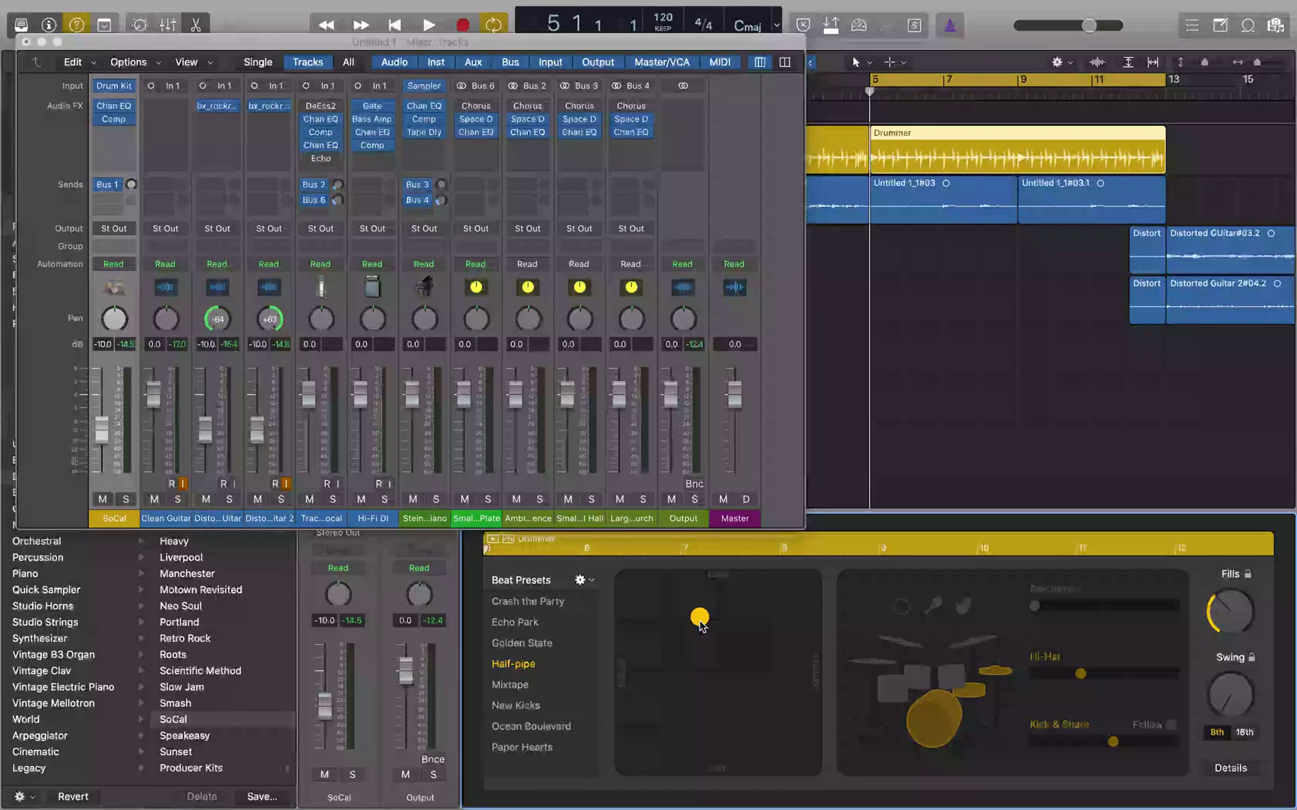
pyautogui.press('space')
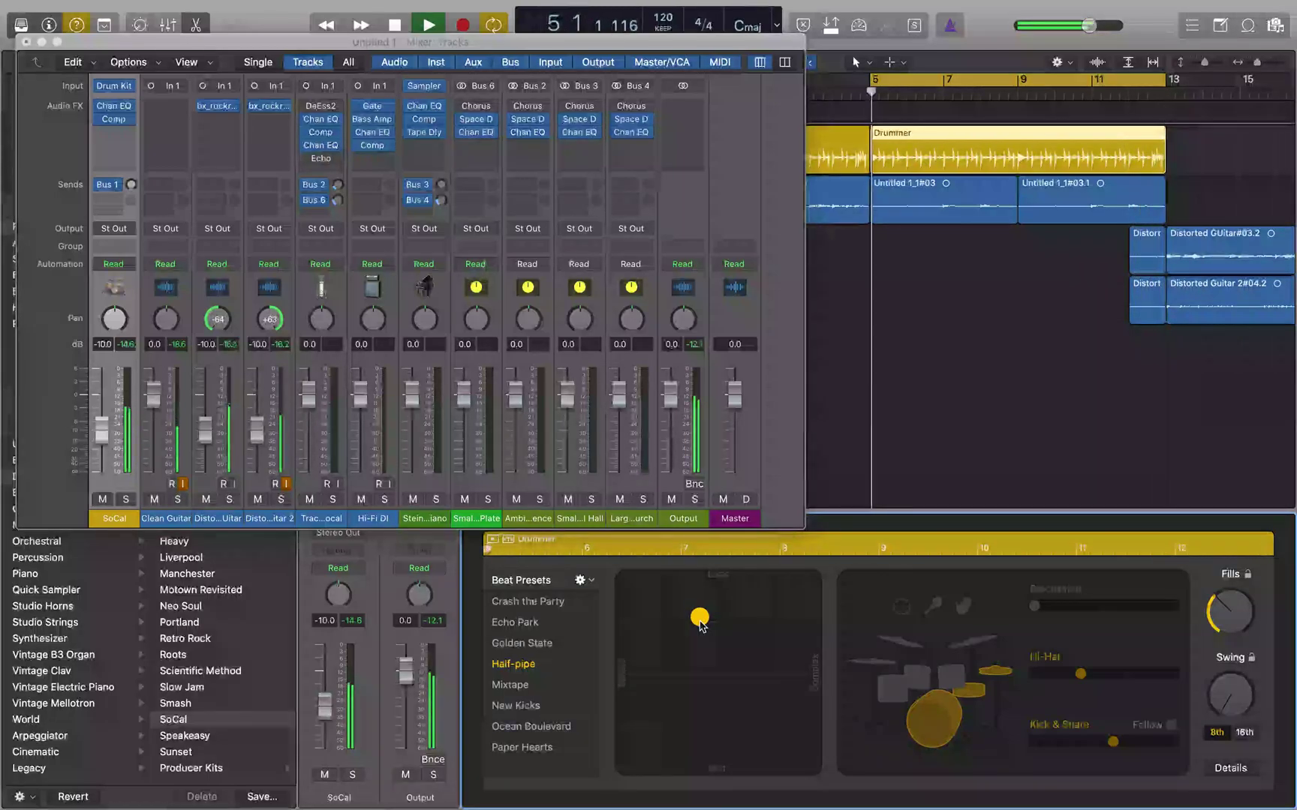
pyautogui.press('space')
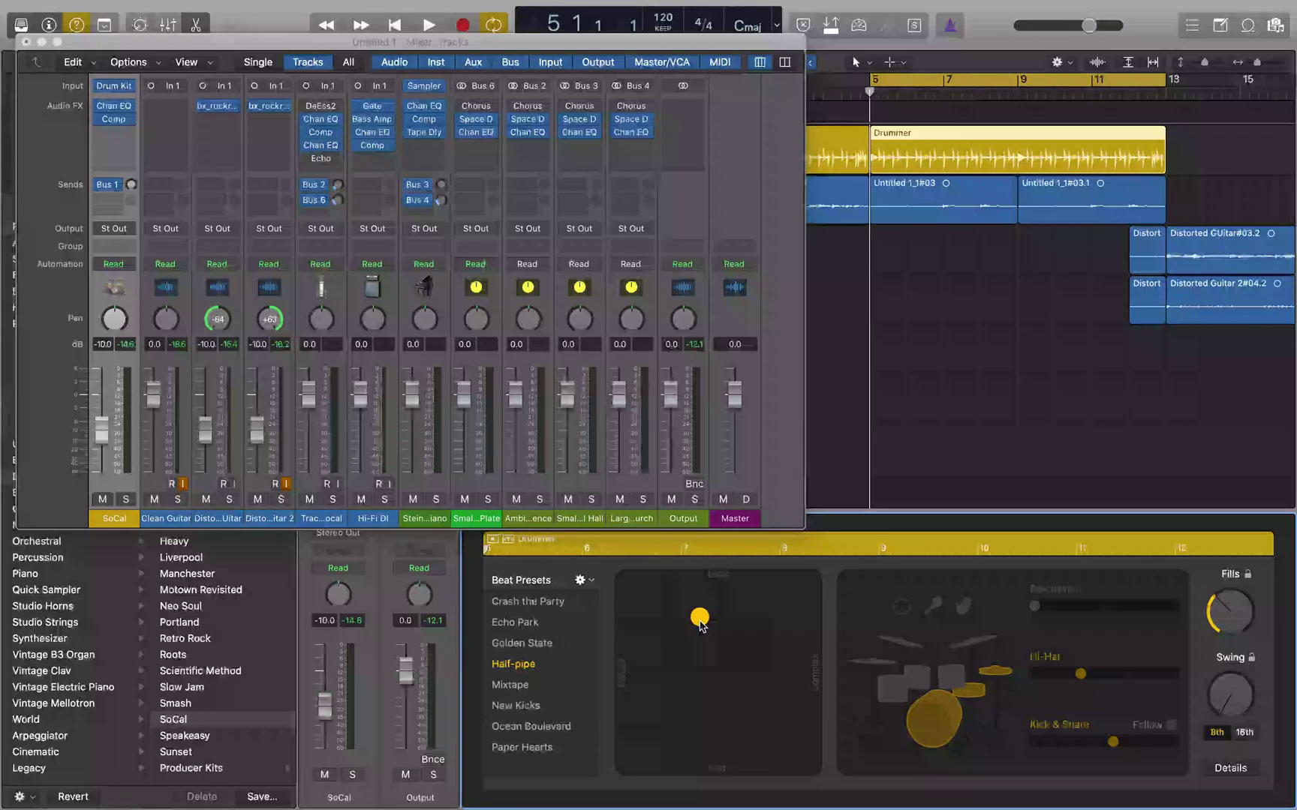
# While the loop plays, move the puck on the Drummer XY pad toward simple and soft for the second region
pyautogui.press('space')
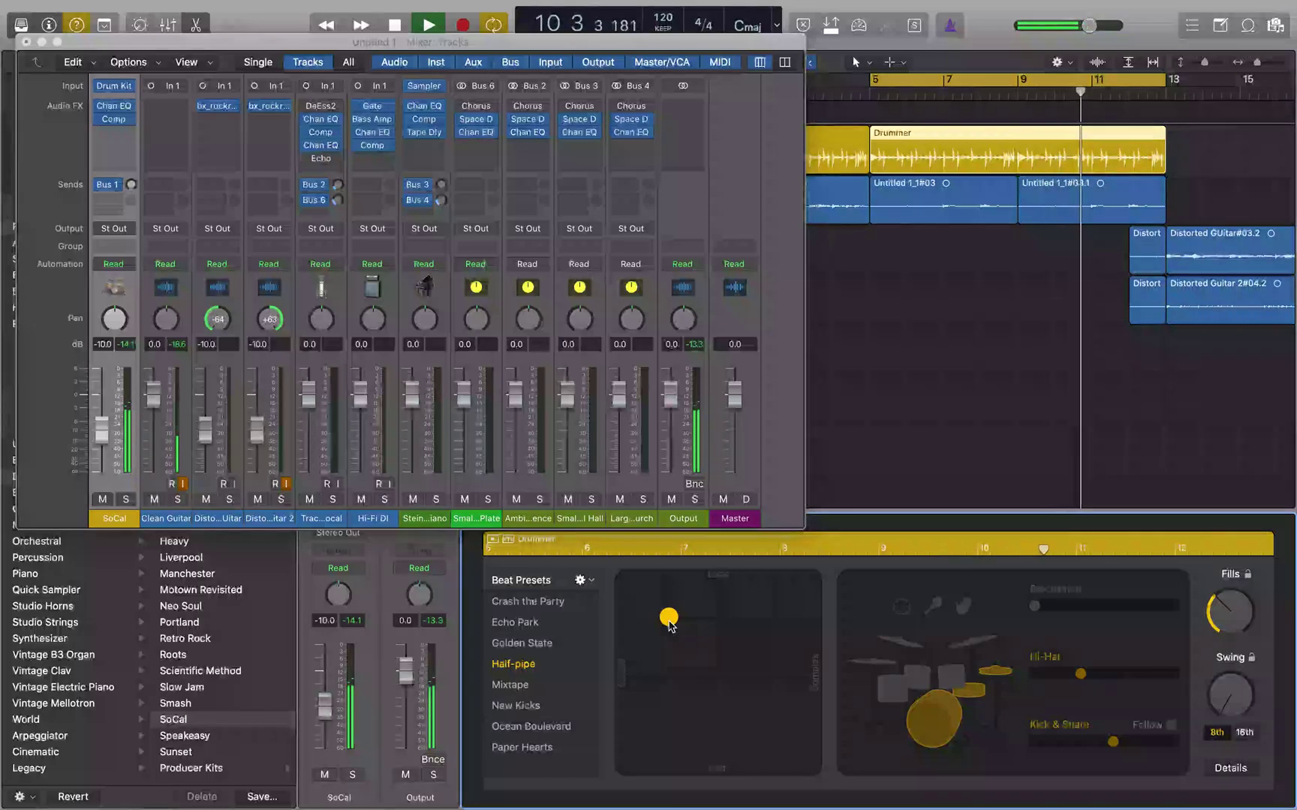
pyautogui.moveTo(668, 626); pyautogui.dragTo(670, 704)
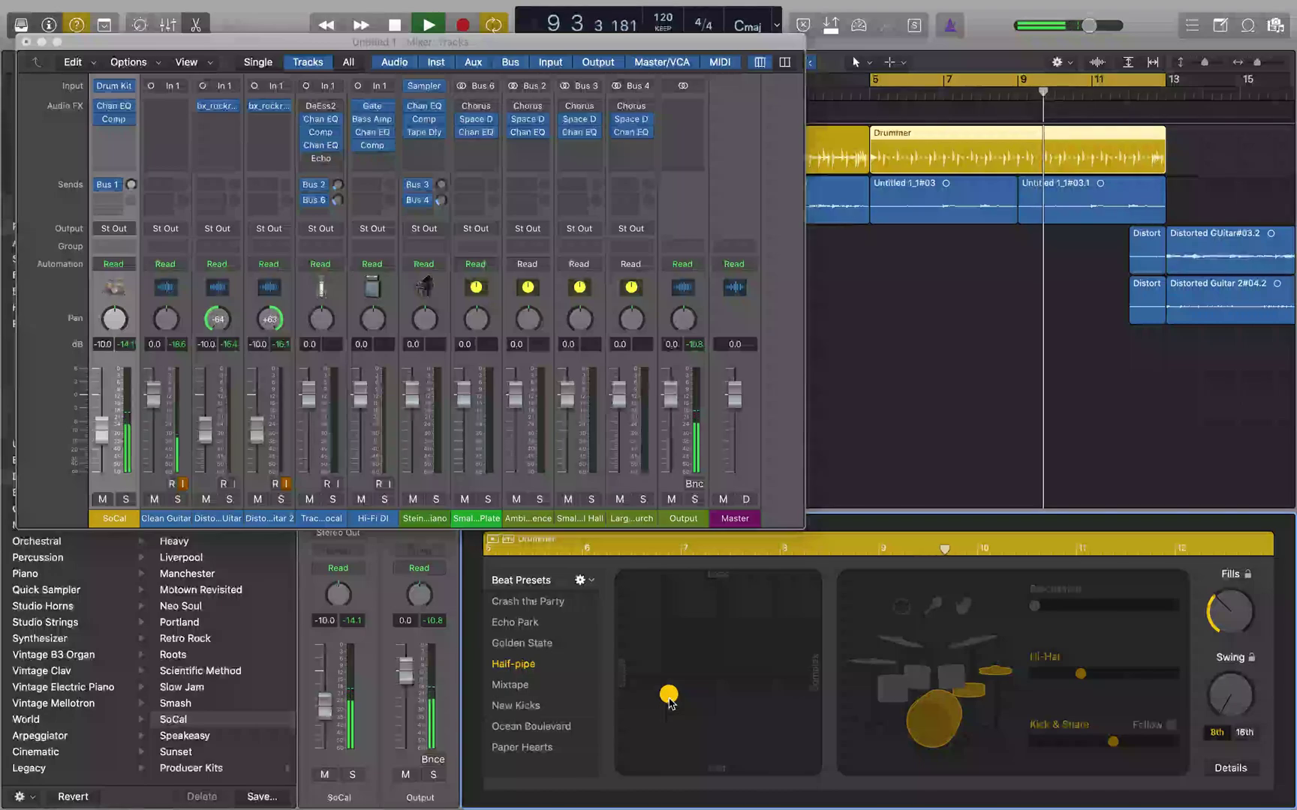
pyautogui.moveTo(670, 704); pyautogui.dragTo(670, 719)
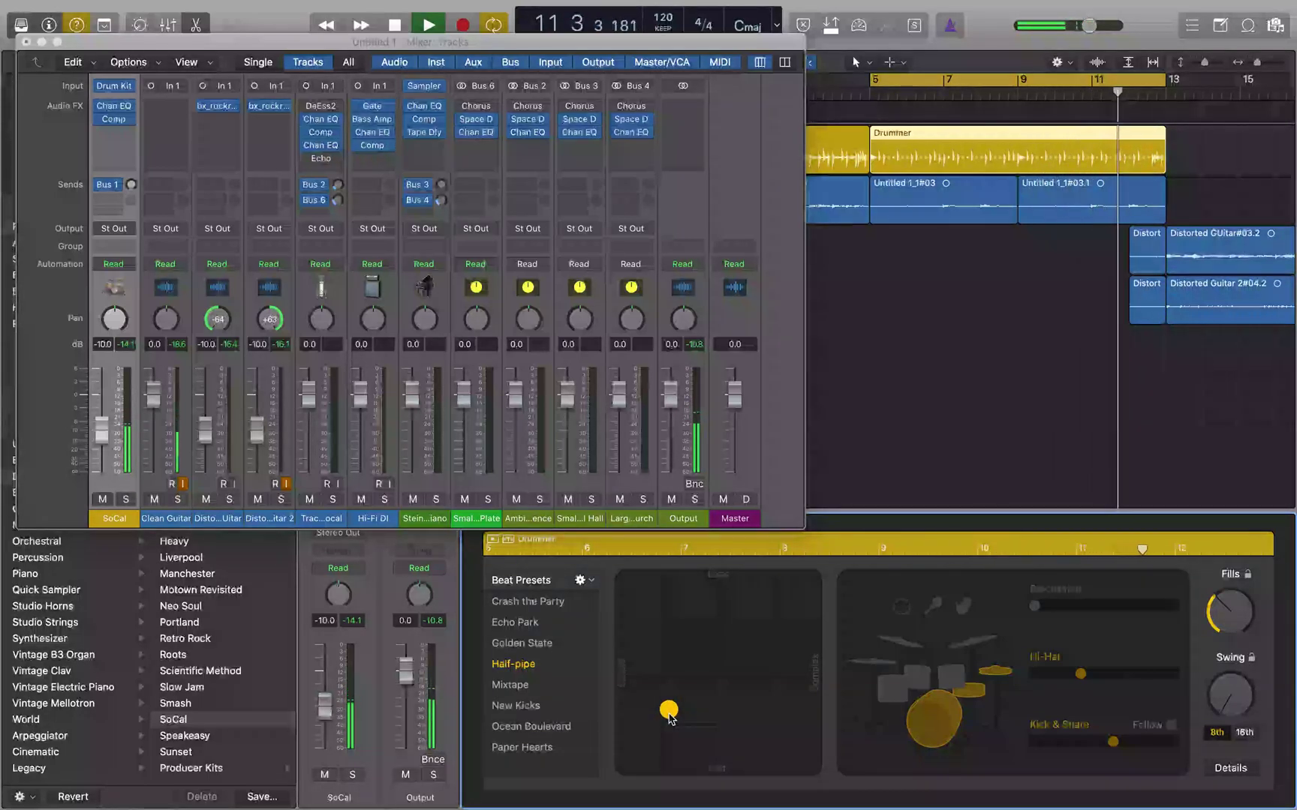
# Move the Drummer XY pad puck further toward soft and slightly simpler for the second region while the loop plays, and stop playback
pyautogui.moveTo(670, 719); pyautogui.dragTo(670, 735)
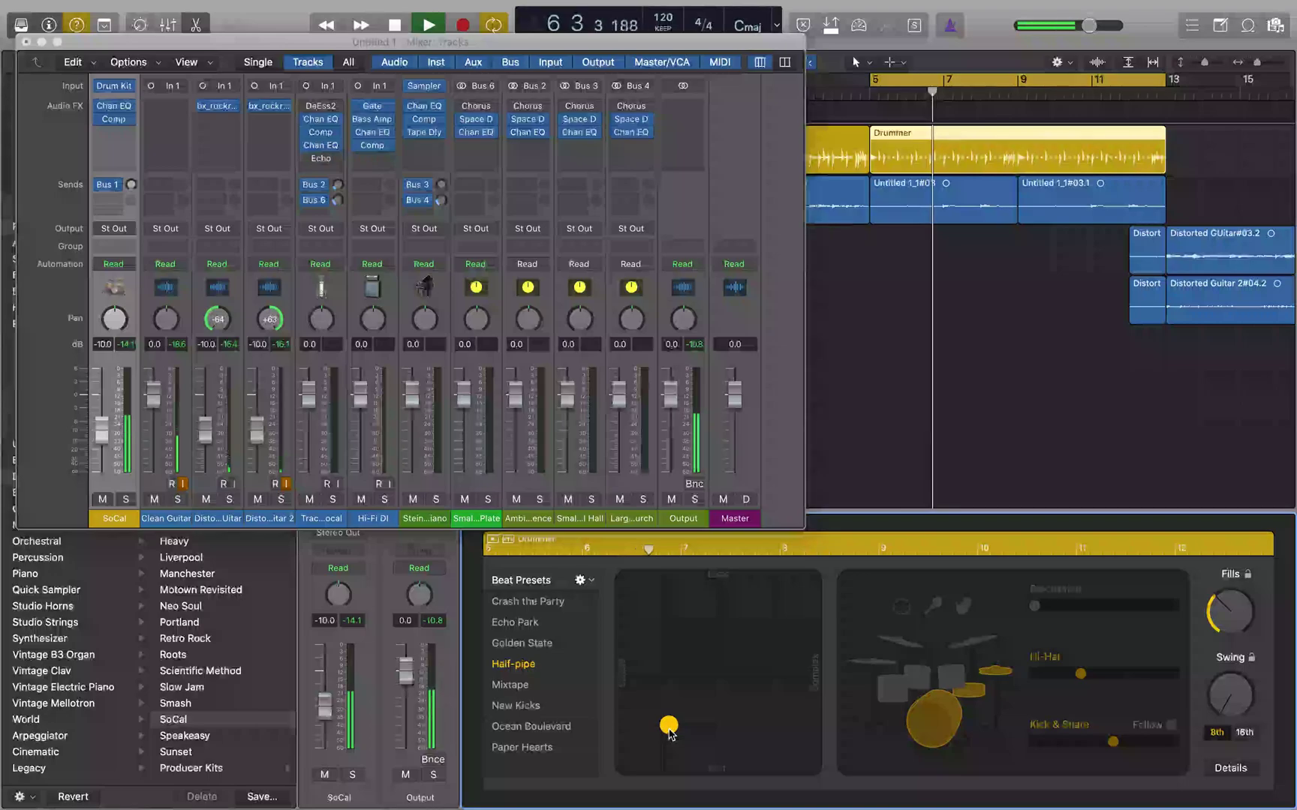
pyautogui.moveTo(670, 735)
pyautogui.mouseDown()
pyautogui.moveTo(670, 765)
pyautogui.moveTo(670, 750)
pyautogui.mouseUp()
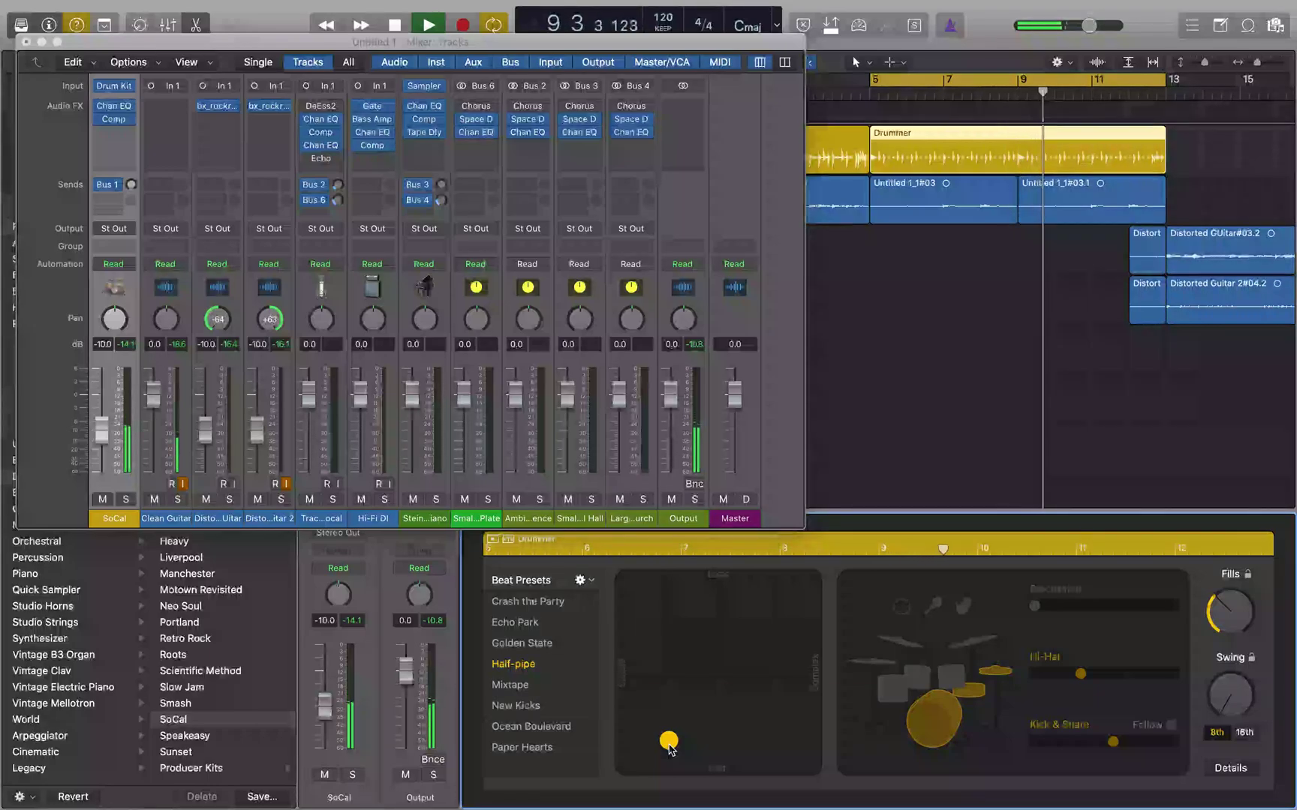
pyautogui.moveTo(669, 748); pyautogui.dragTo(655, 749)
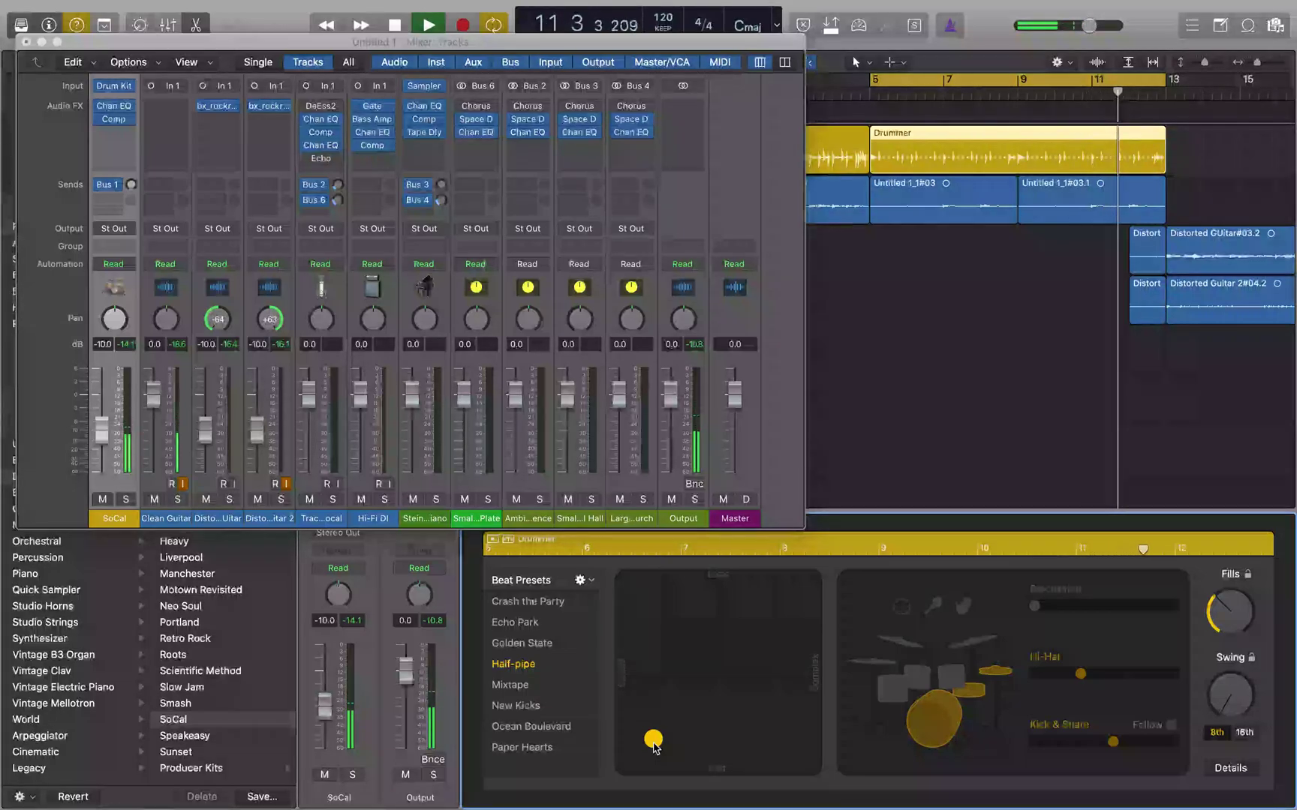
pyautogui.press('space')
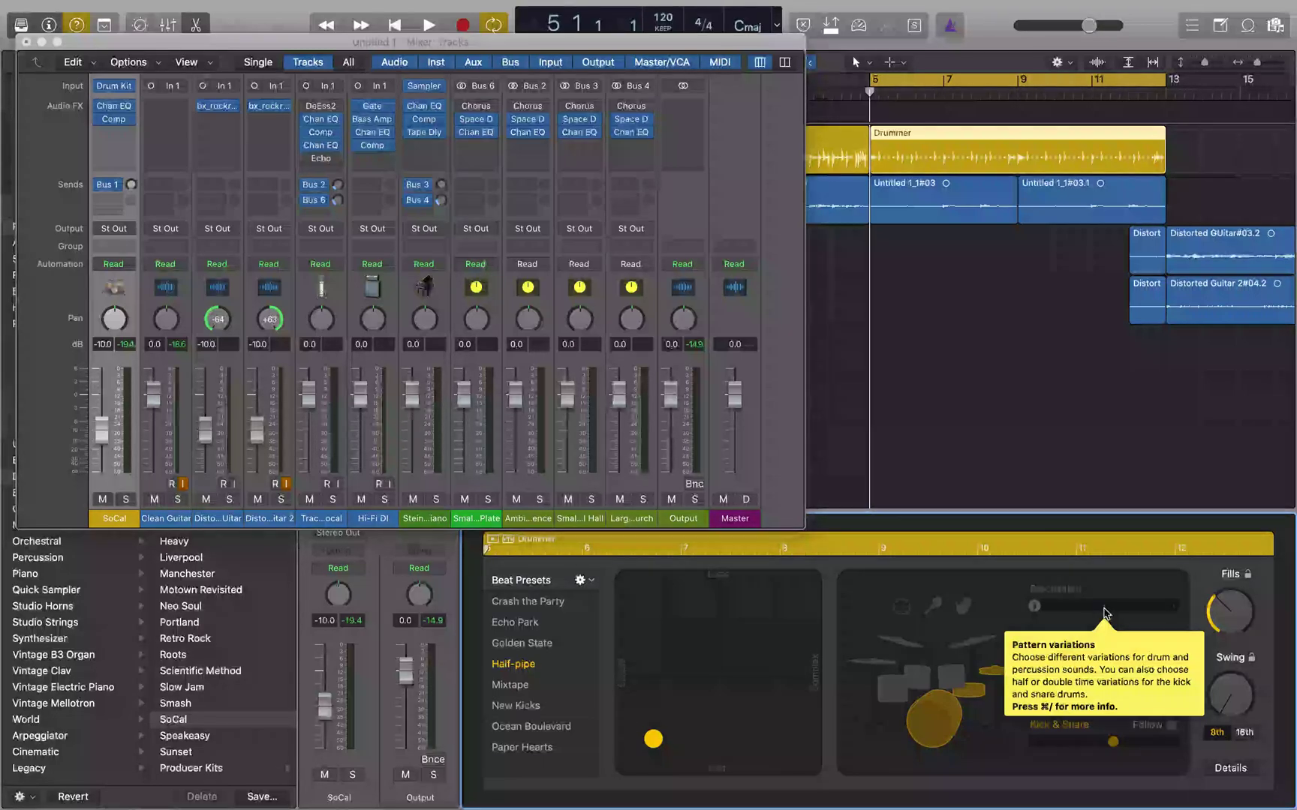
# Audition hi-hat pattern variations 2, 1, 3 and 4 by playing the loop with each, and return to variation 2
pyautogui.moveTo(905, 661)
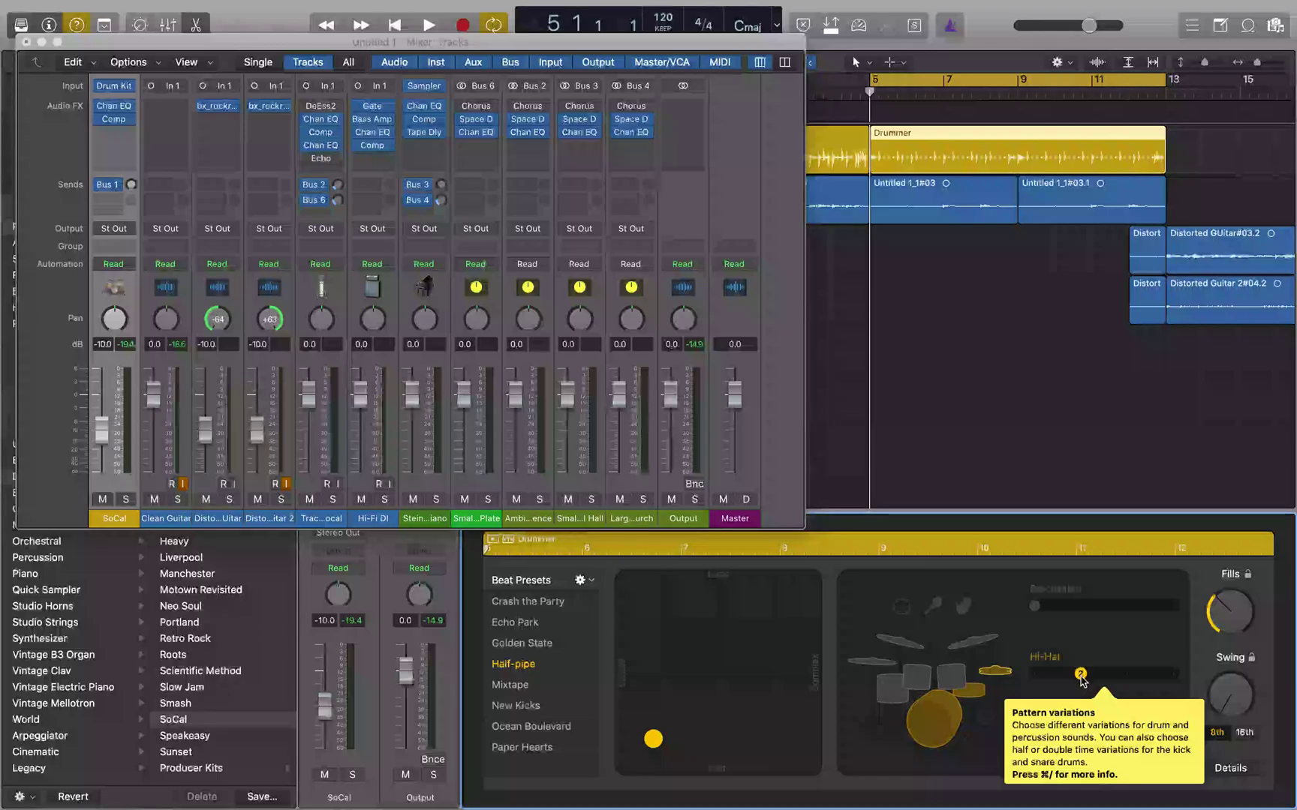
pyautogui.press('space')
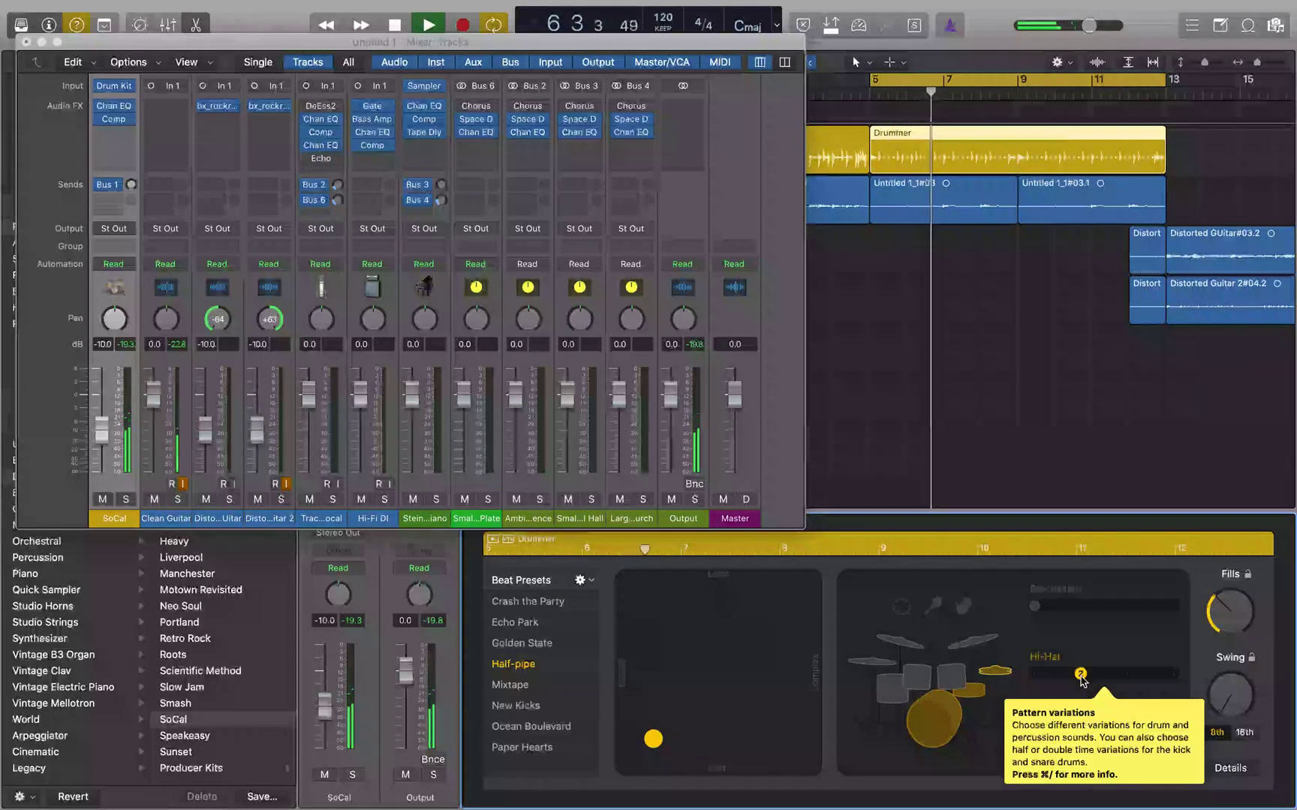
pyautogui.press('space')
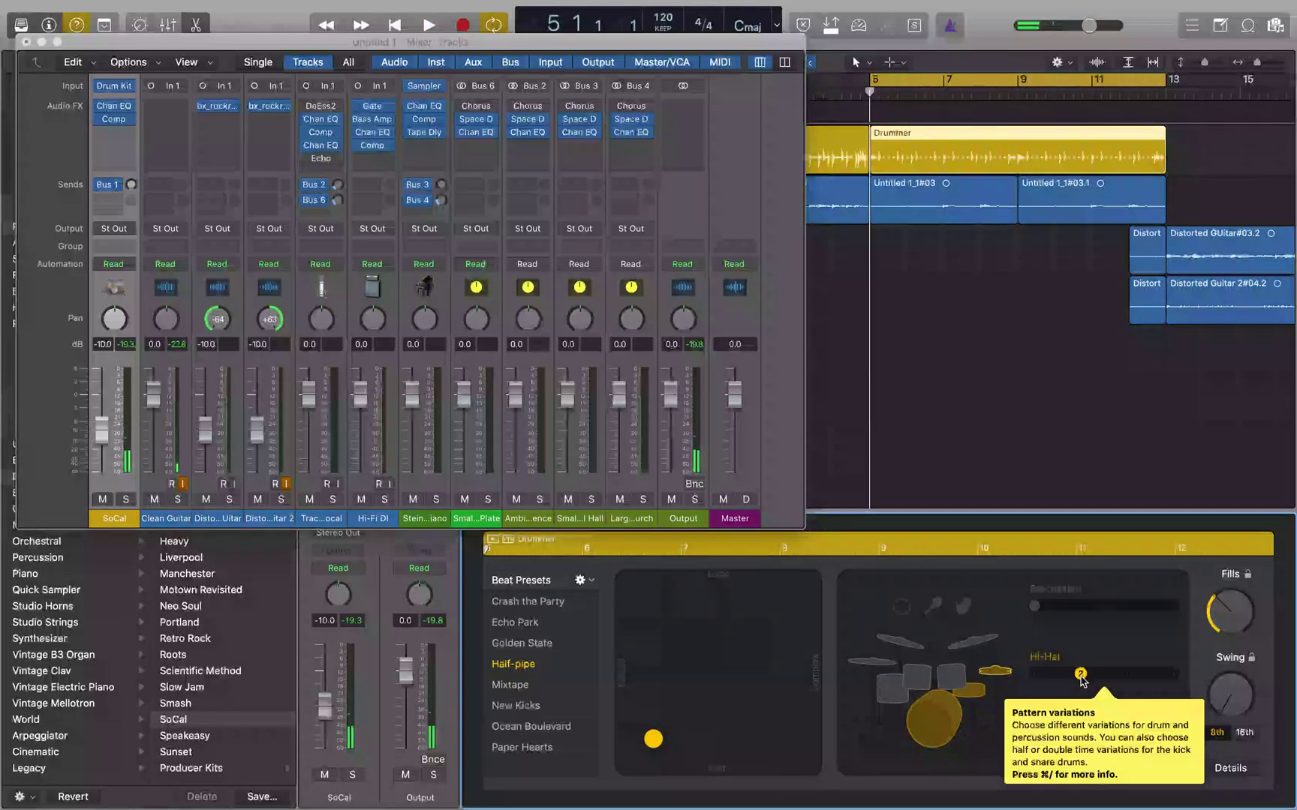
pyautogui.moveTo(1080, 675); pyautogui.dragTo(1035, 674)
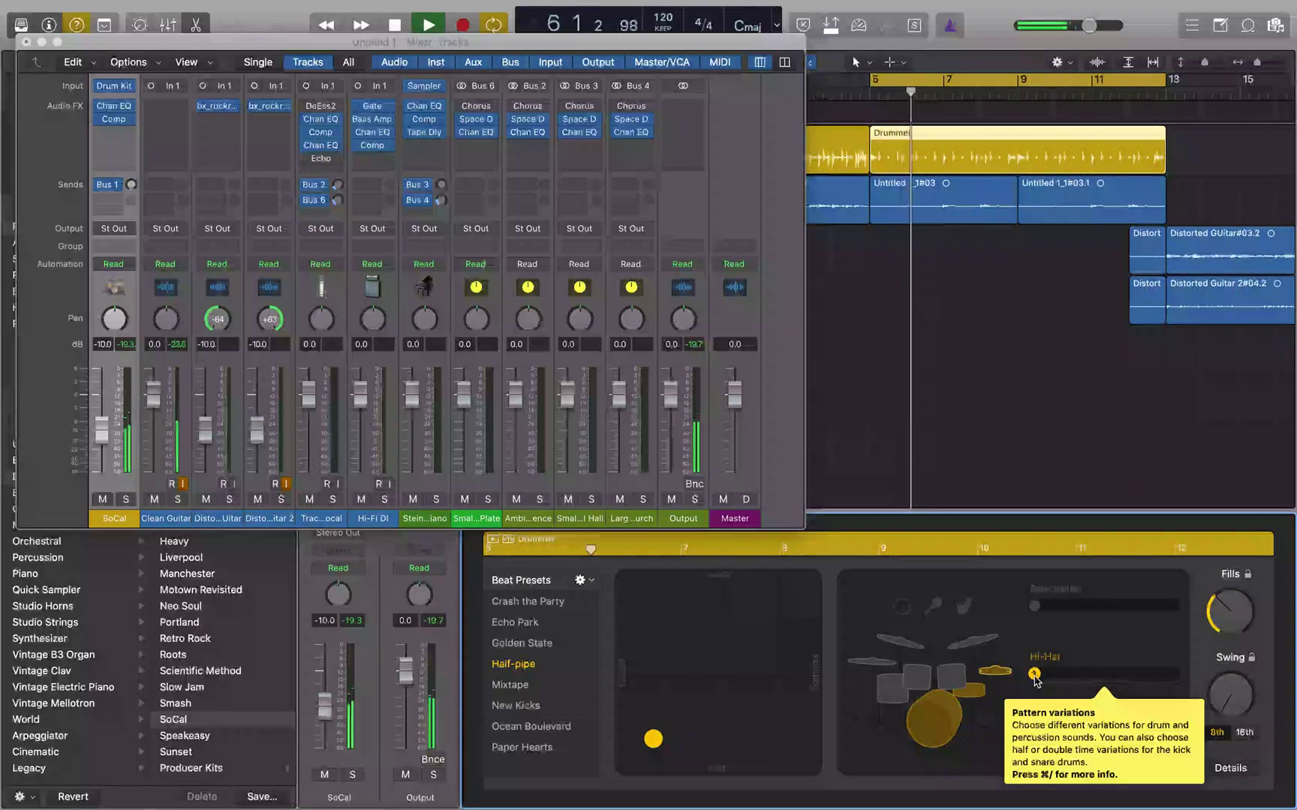
pyautogui.press('space')
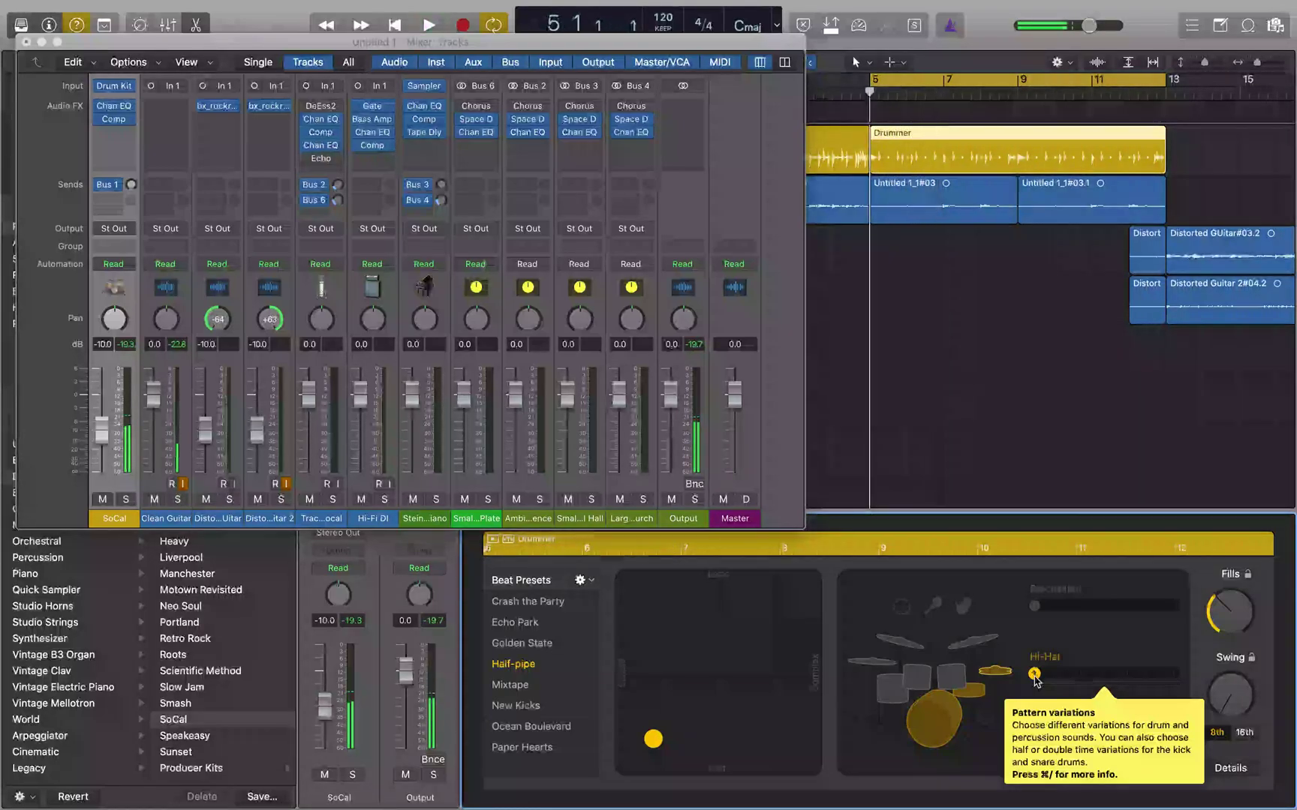
pyautogui.moveTo(1034, 674); pyautogui.dragTo(1080, 675)
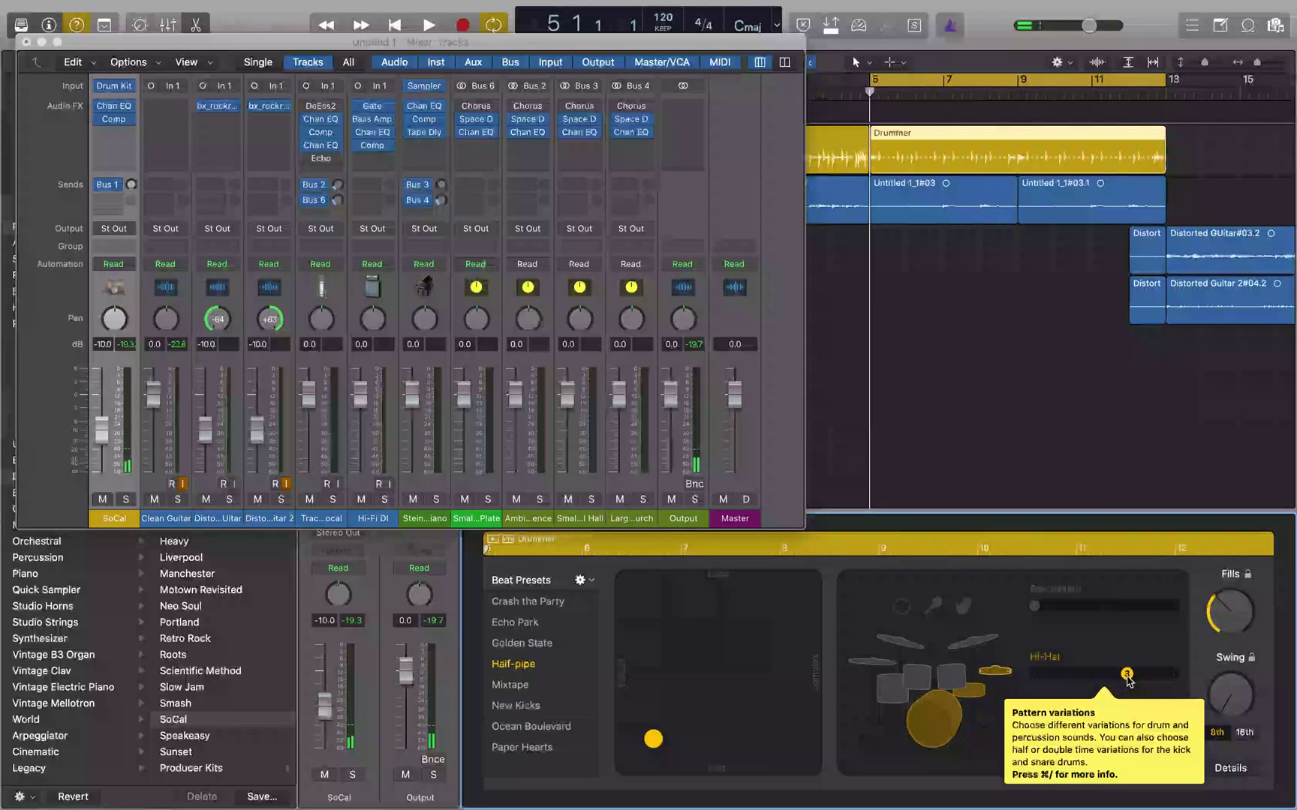
pyautogui.press('space')
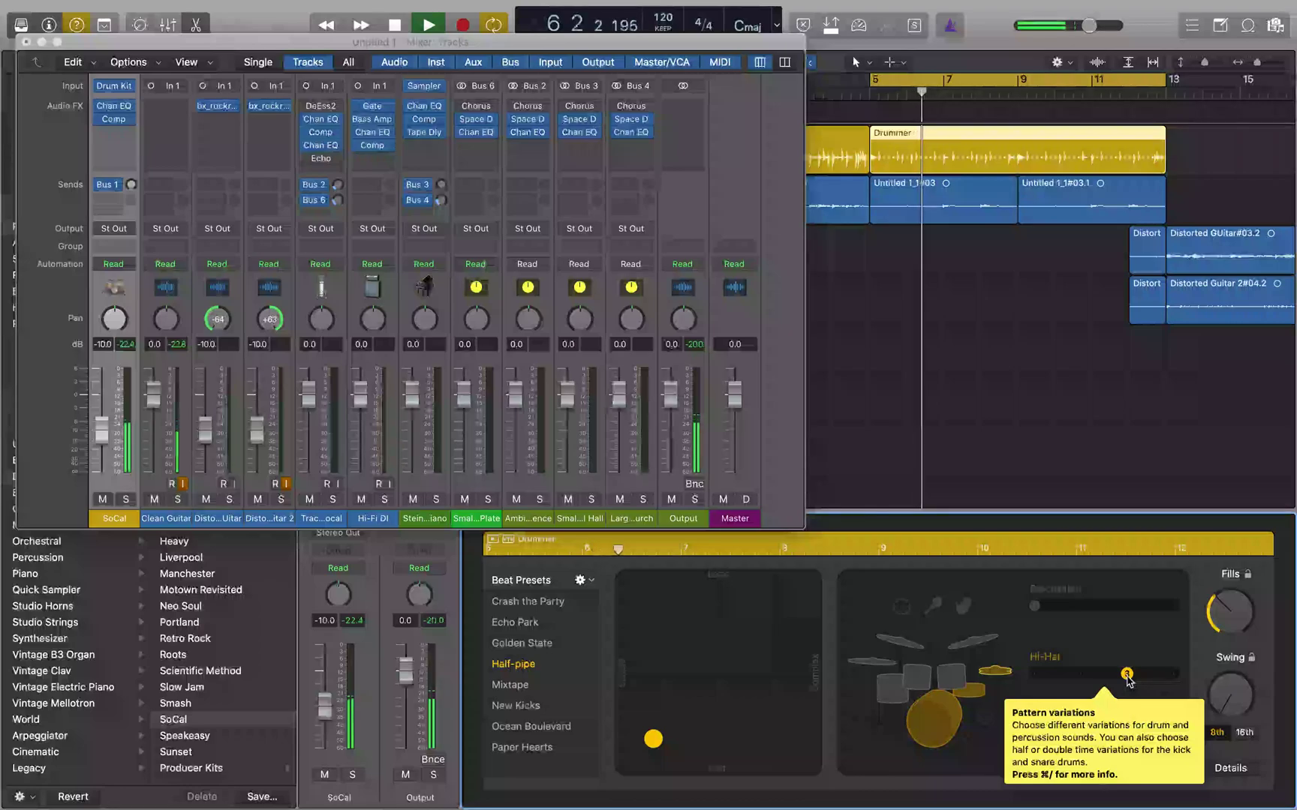
pyautogui.press('space')
pyautogui.moveTo(1125, 679); pyautogui.dragTo(1174, 679)
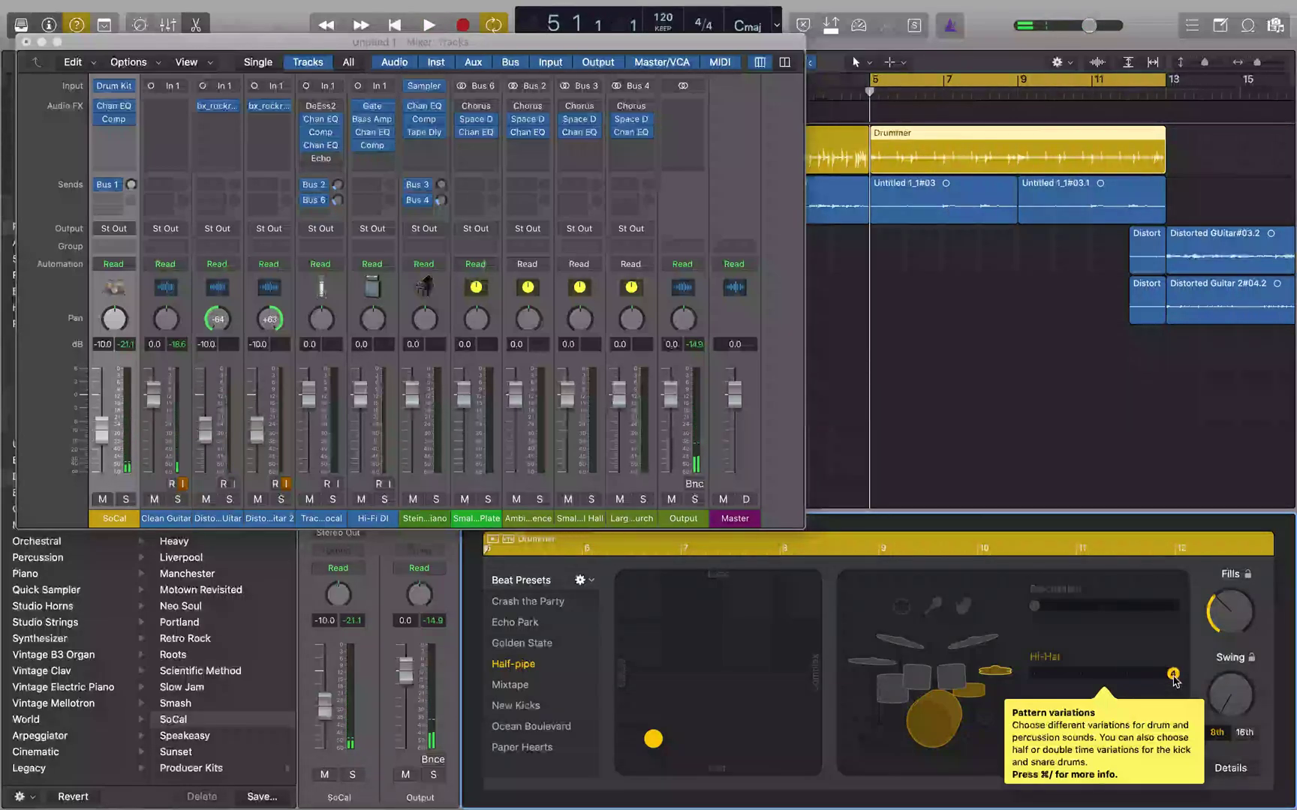
pyautogui.press('space')
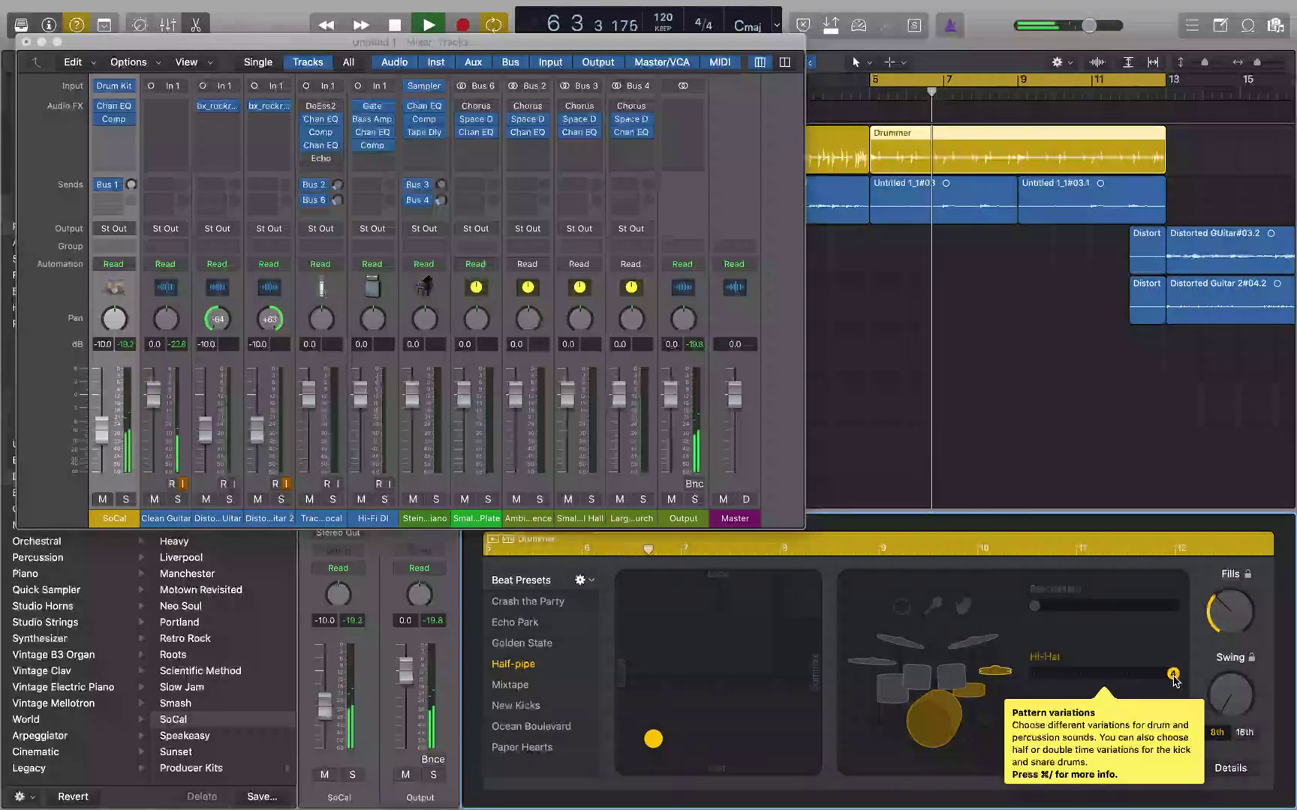
pyautogui.press('space')
pyautogui.moveTo(1174, 680); pyautogui.dragTo(1082, 681)
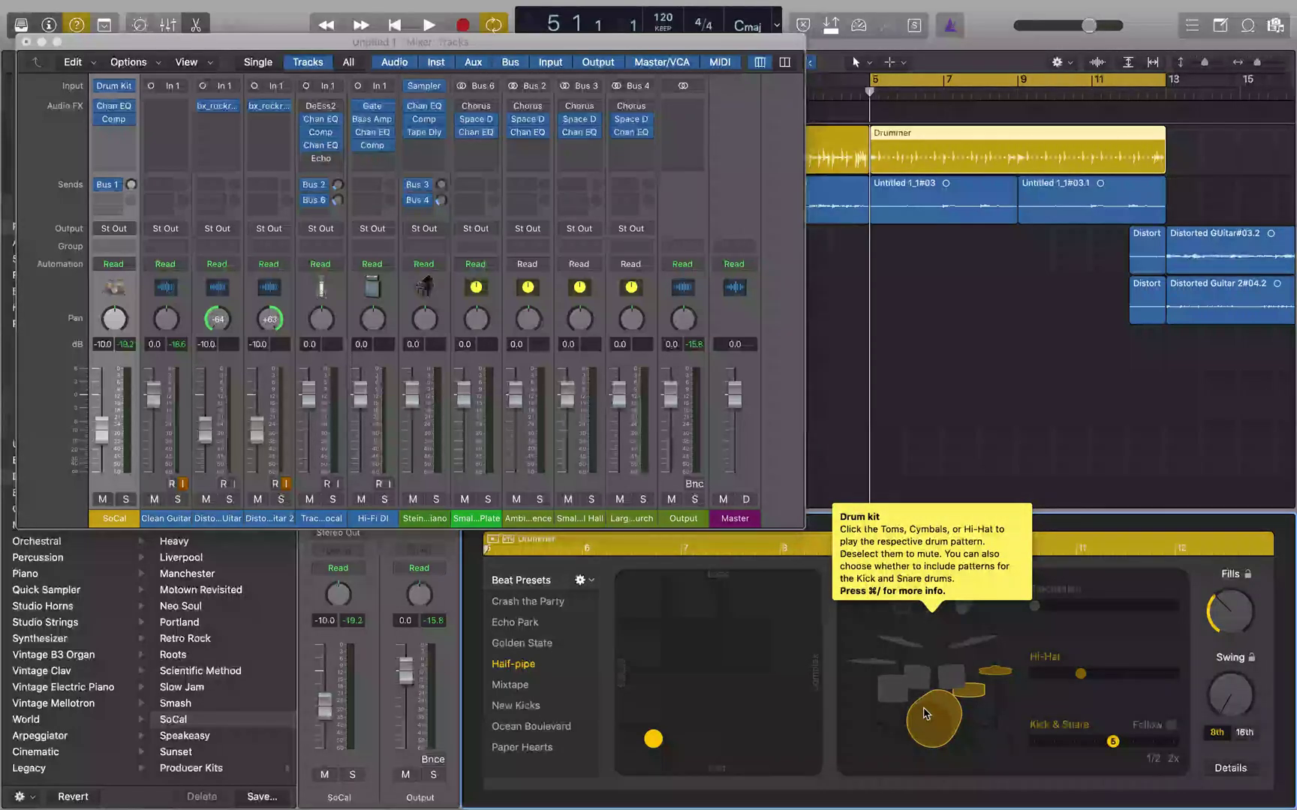
# Mute the snare in the drum kit of the second Drummer region and play the loop to hear the change
pyautogui.click(968, 690)
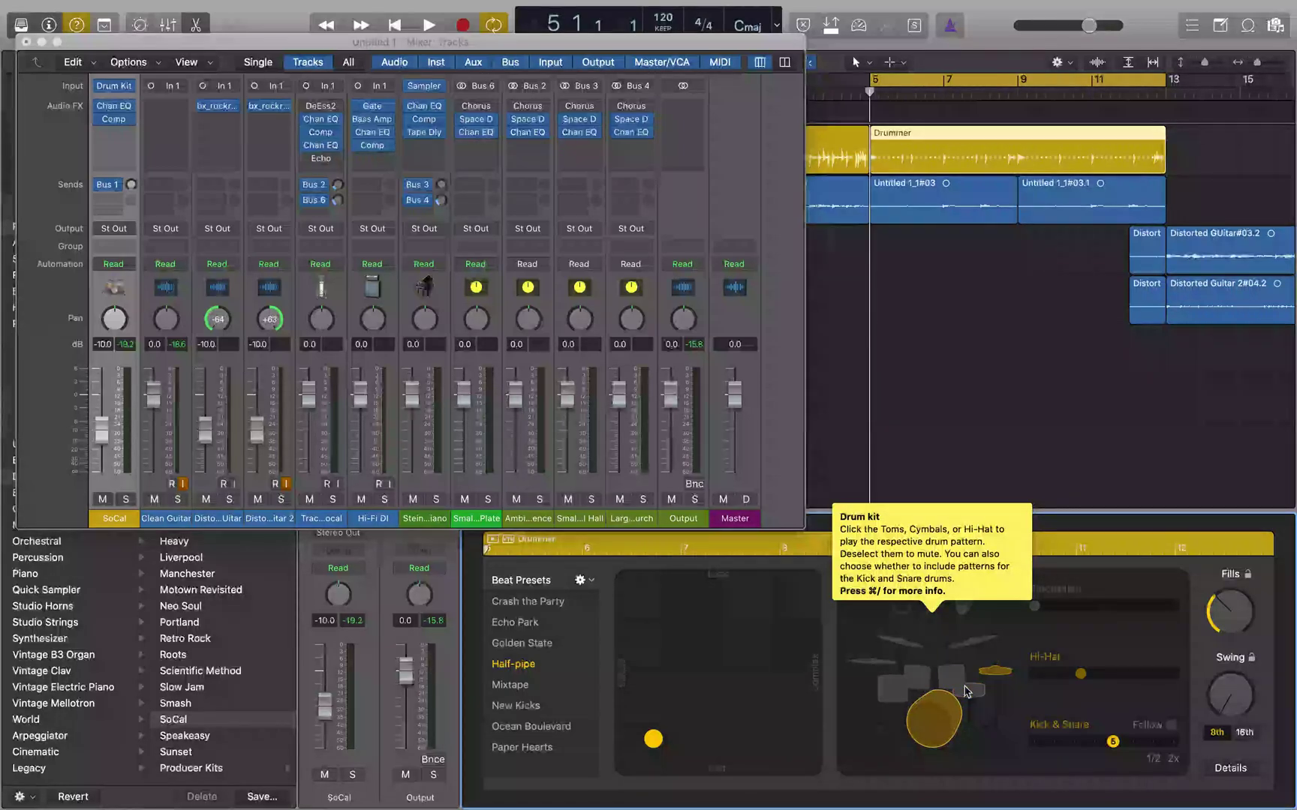
pyautogui.press('space')
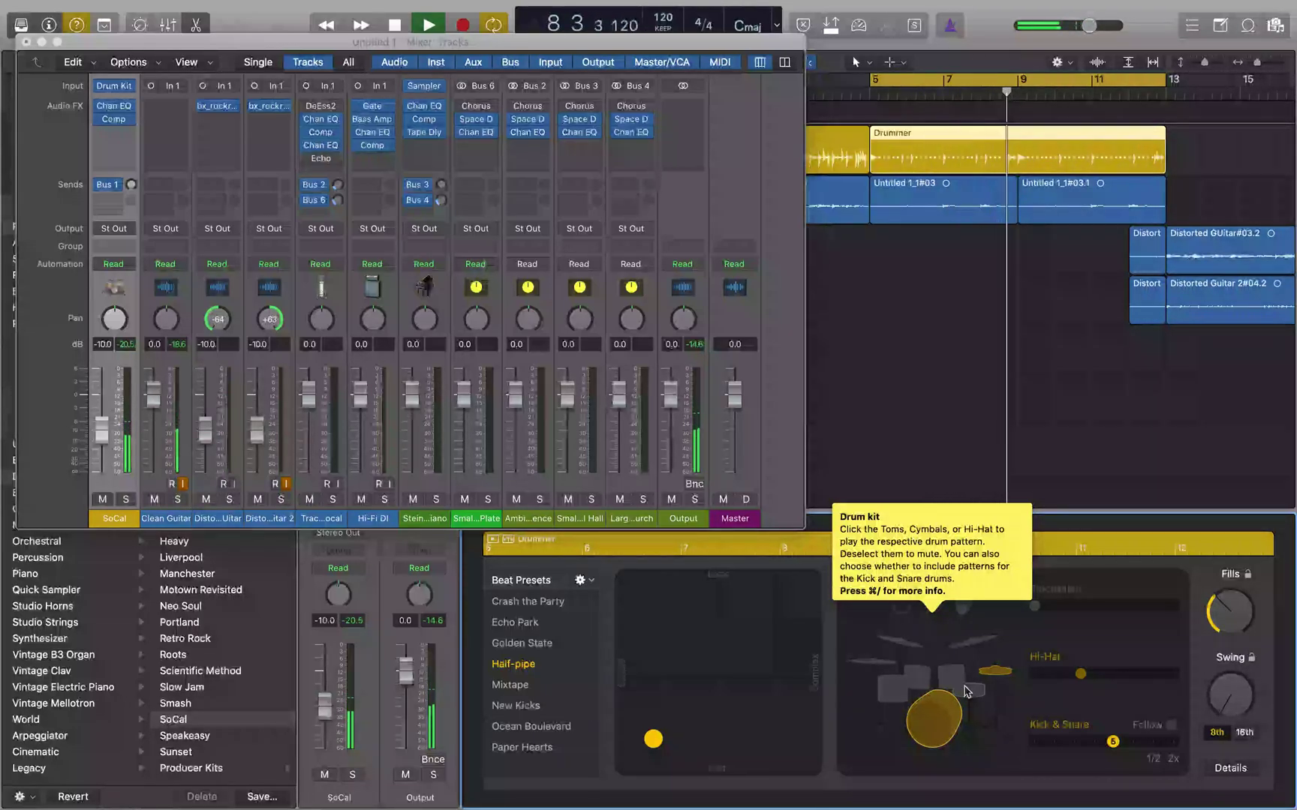
pyautogui.press('space')
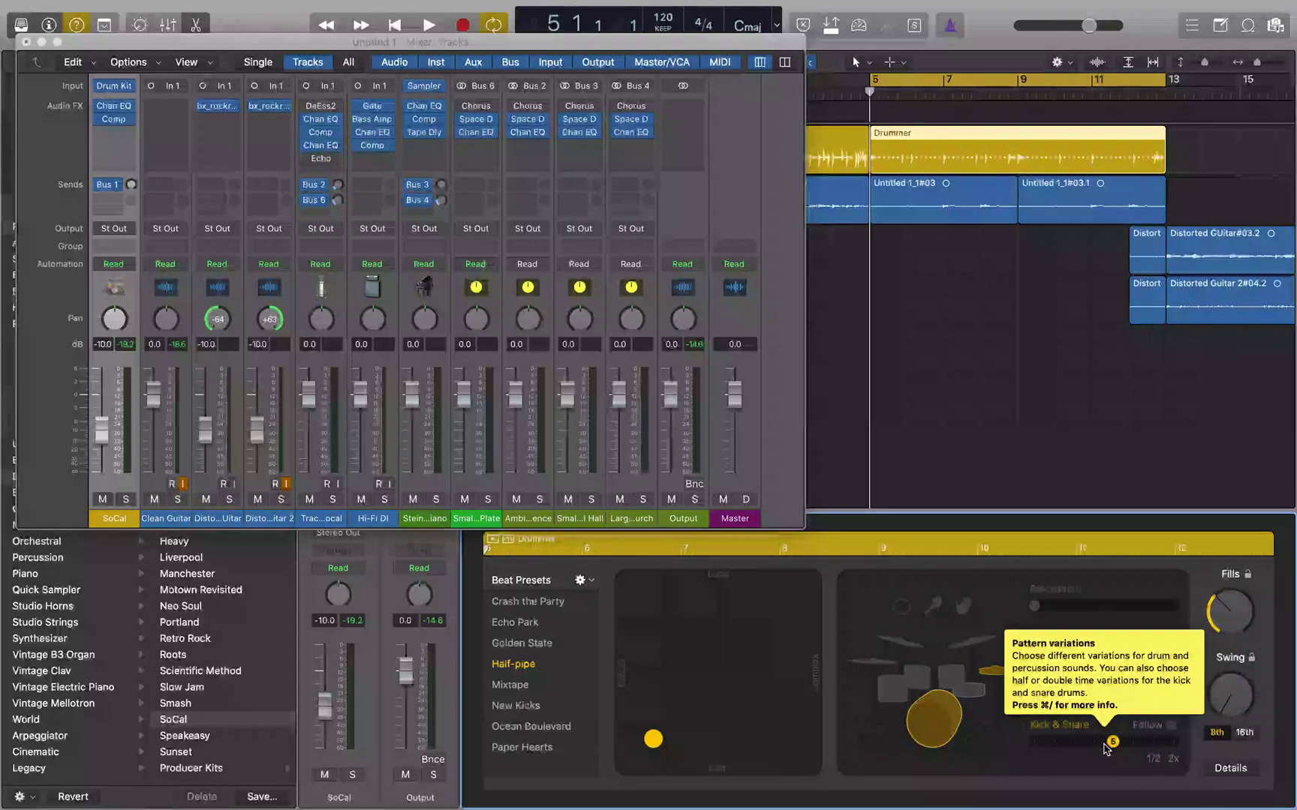
# Set the Kick & Snare pattern variation to 6 and play the loop through from bar 5
pyautogui.moveTo(1114, 749); pyautogui.dragTo(1135, 750)
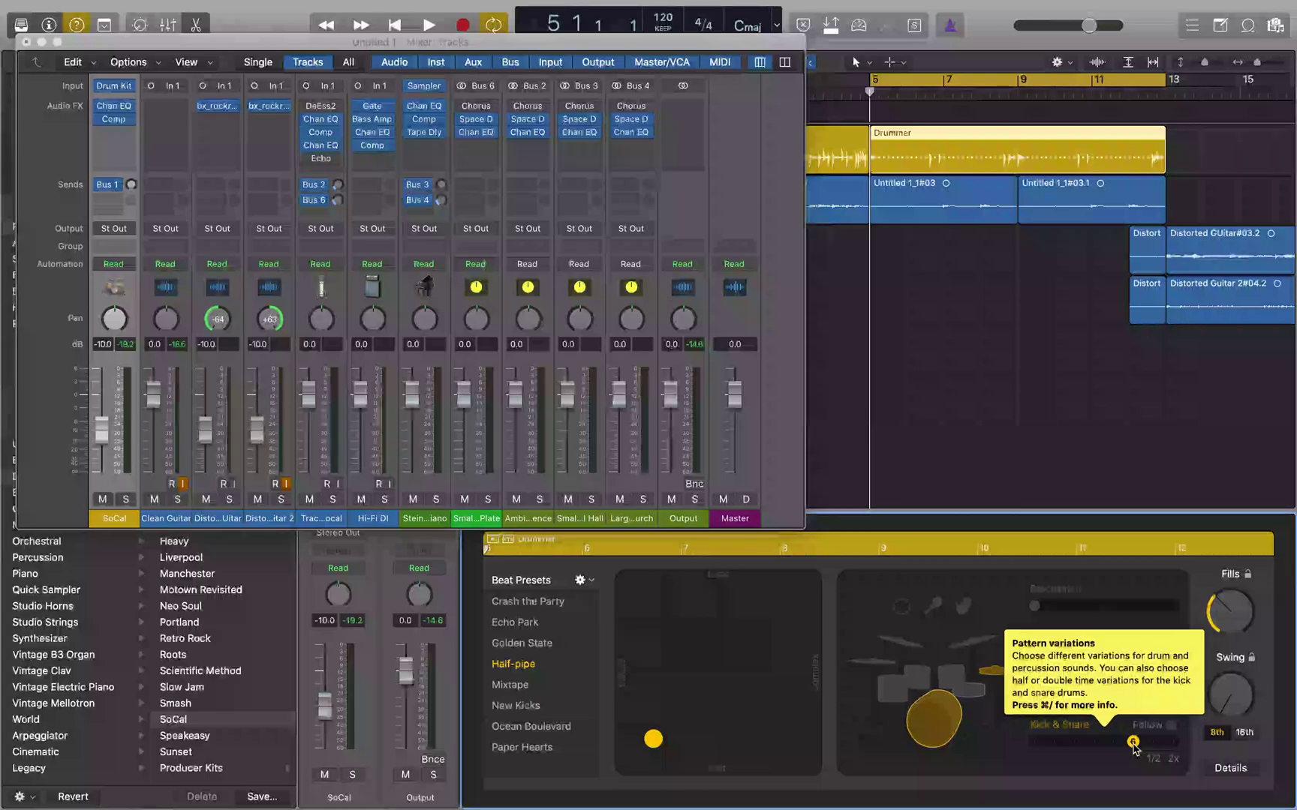
pyautogui.press('space')
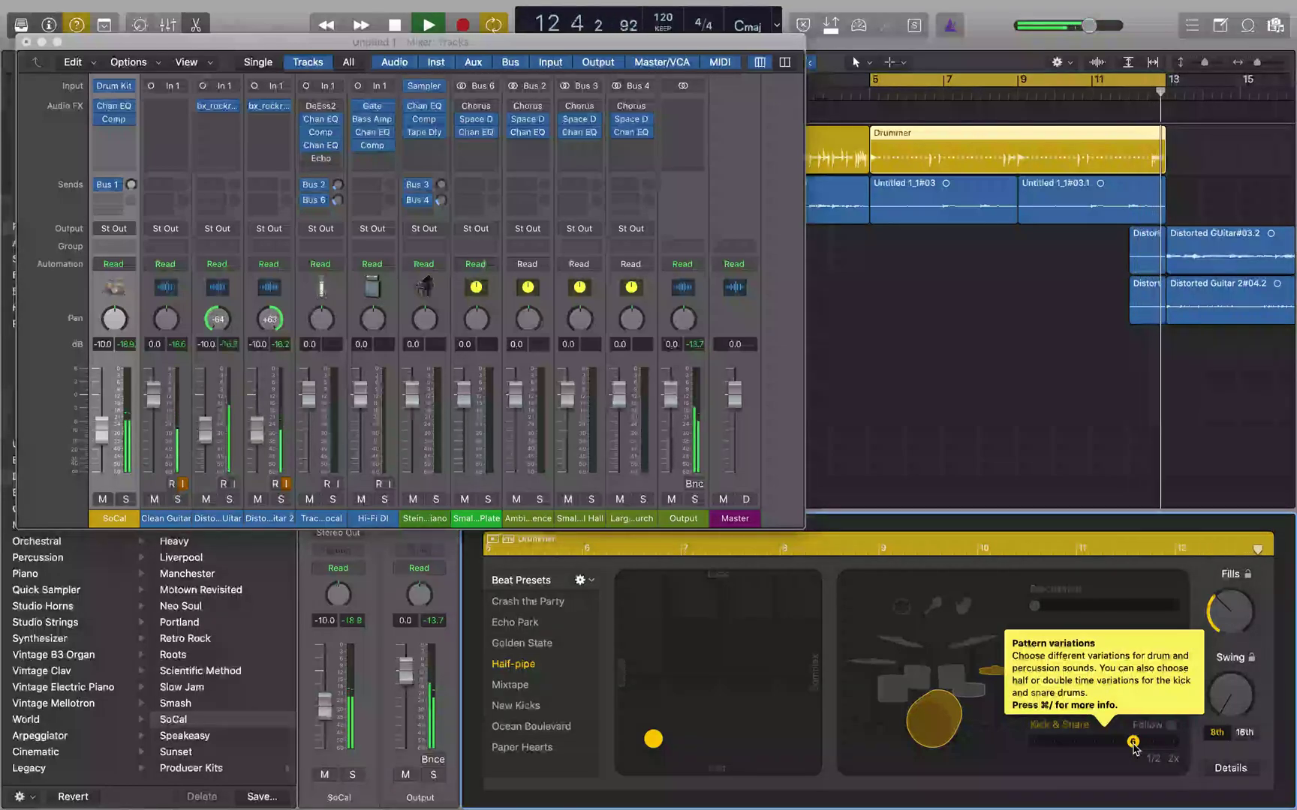
pyautogui.press('space')
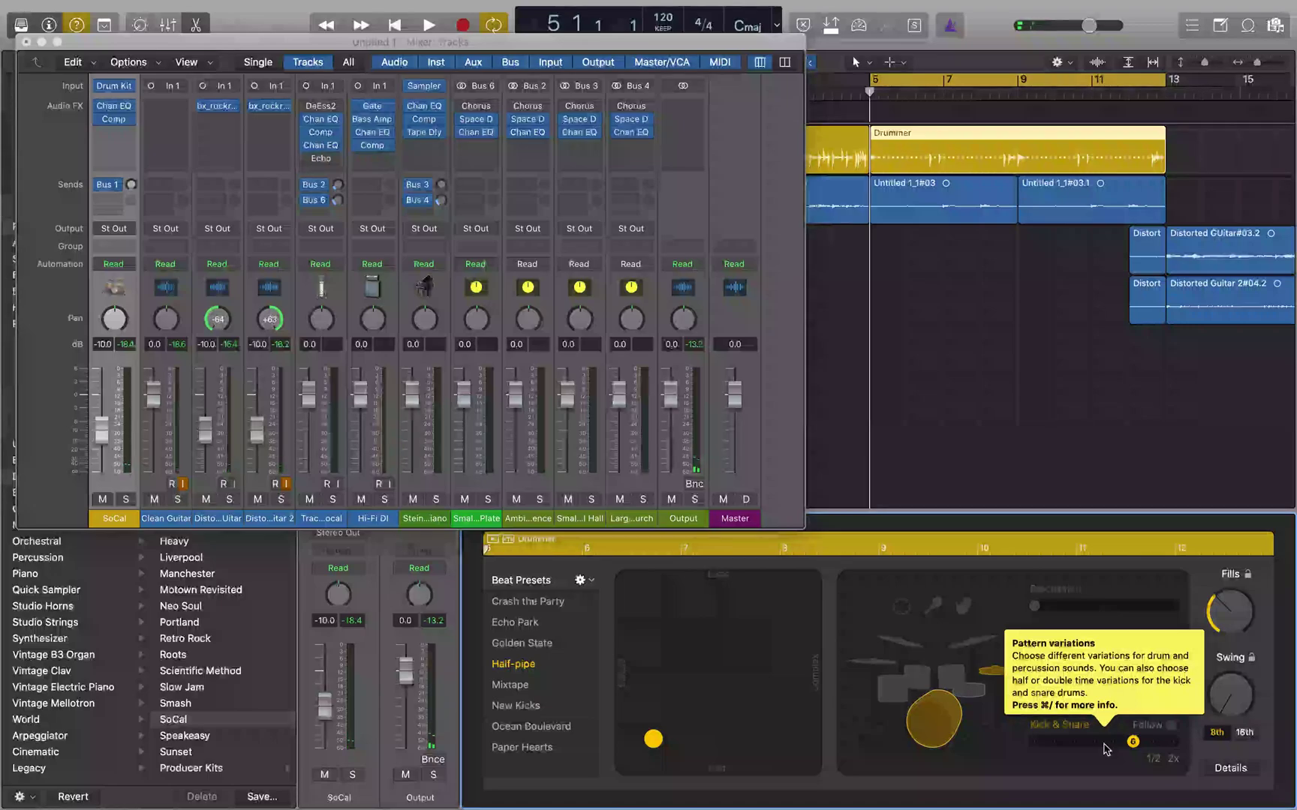
# Enable Follow for Kick & Snare with Clean Guitar as the track to follow, and play the loop from bar 5
pyautogui.click(1147, 730)
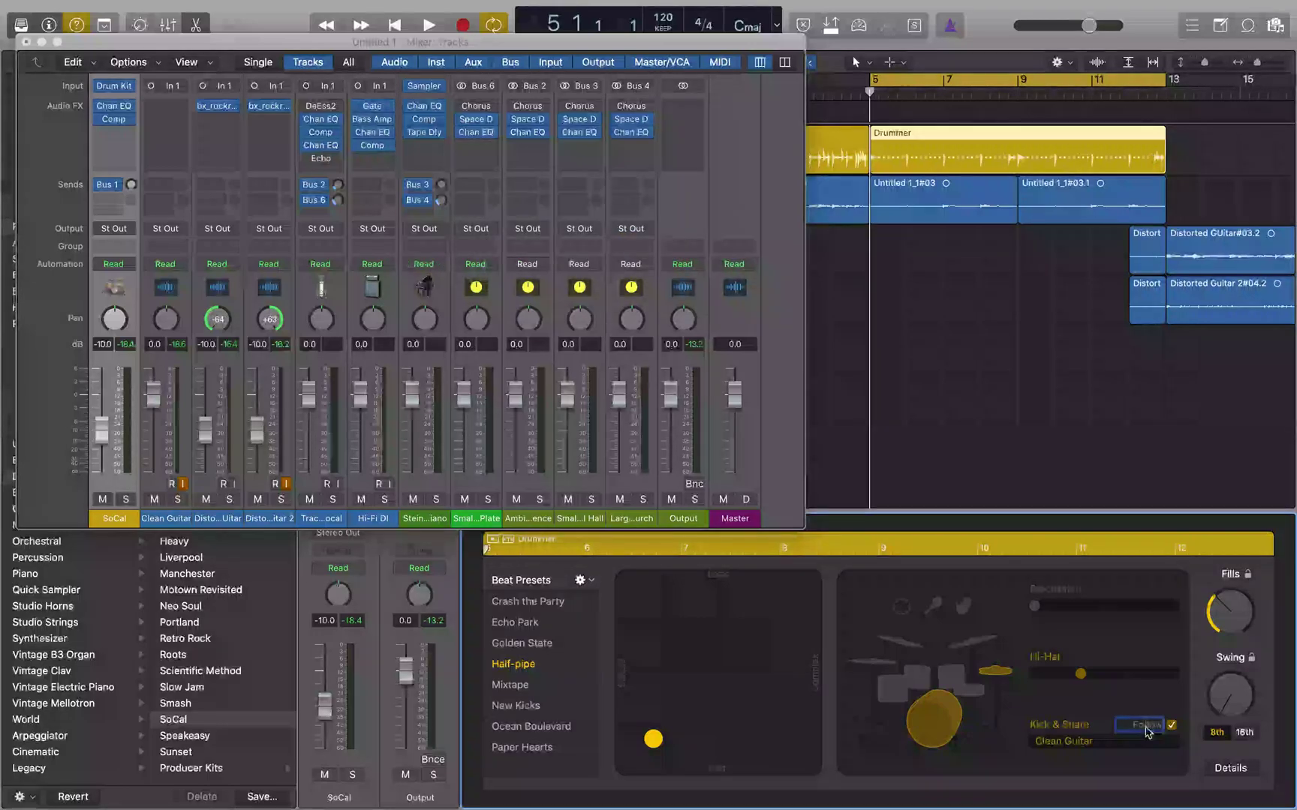
pyautogui.click(1104, 741)
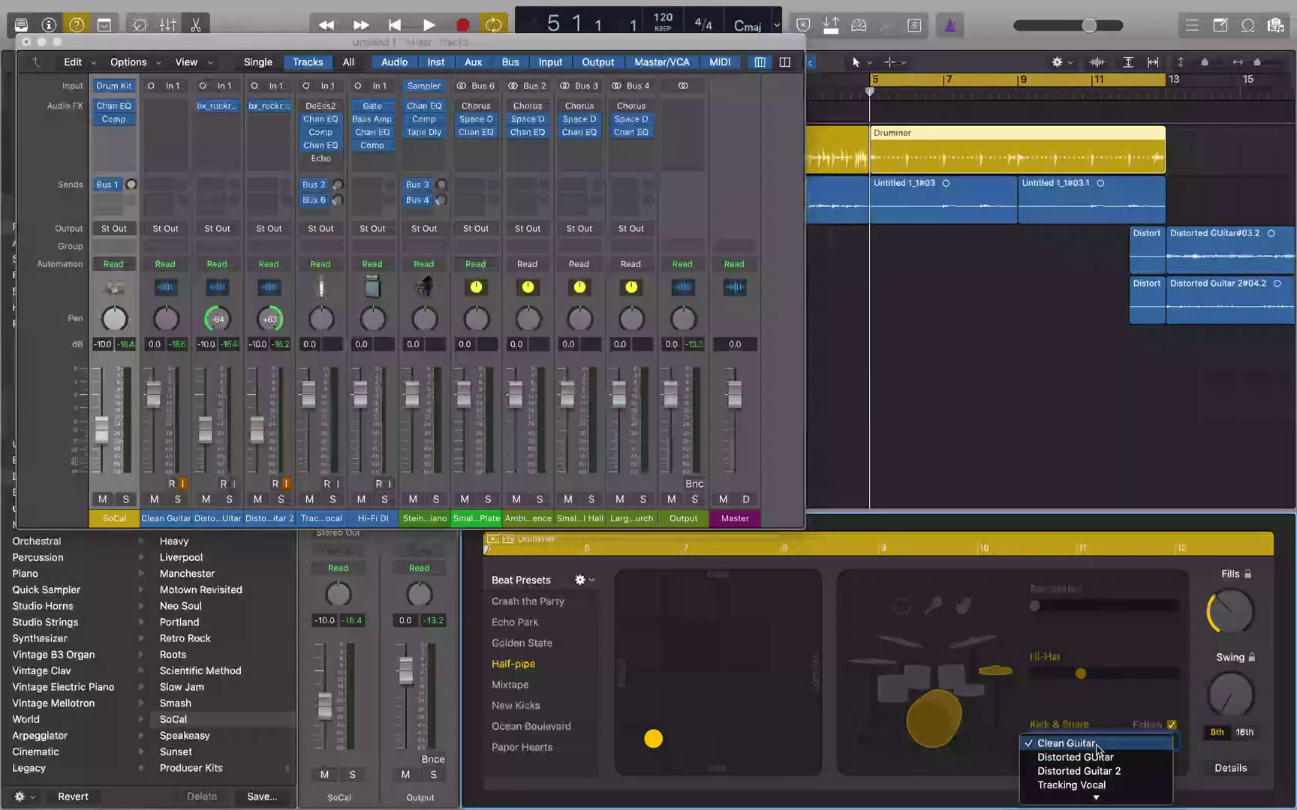
pyautogui.click(1104, 746)
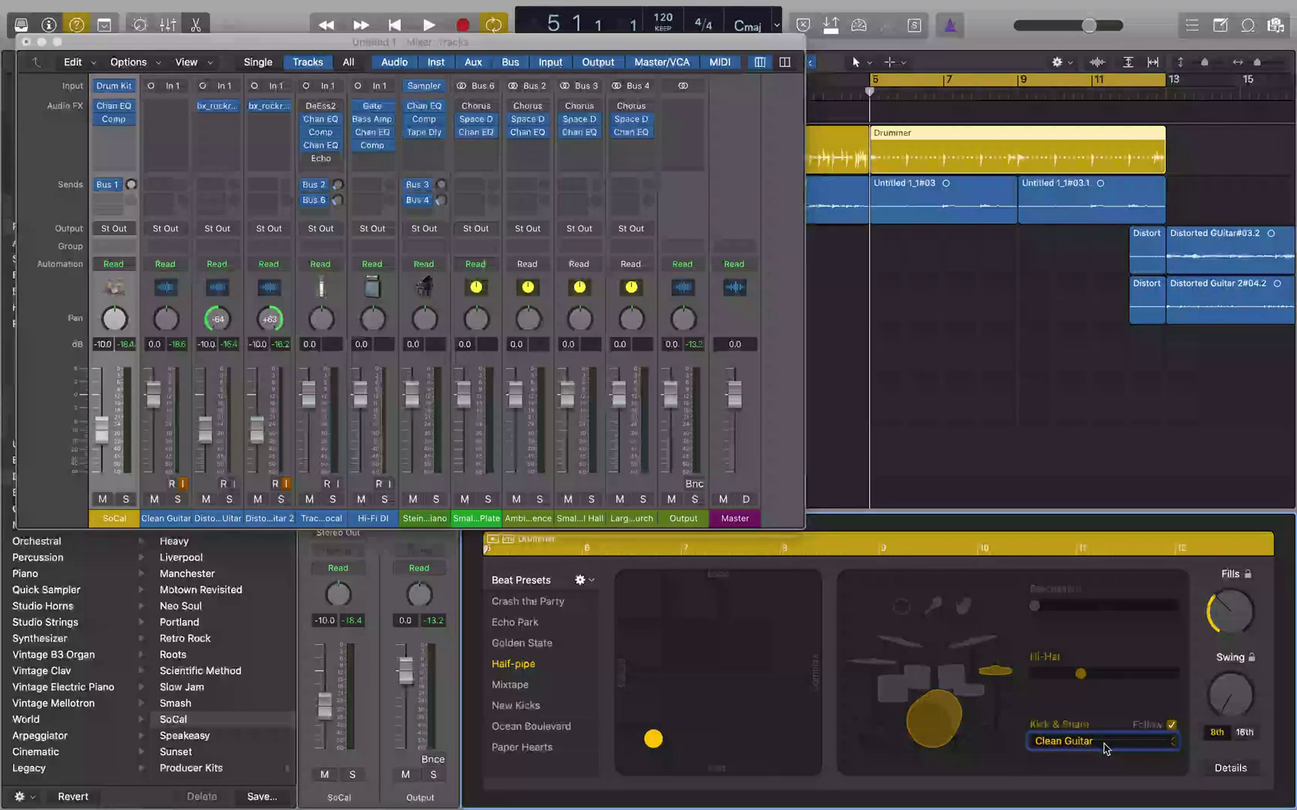
pyautogui.press('space')
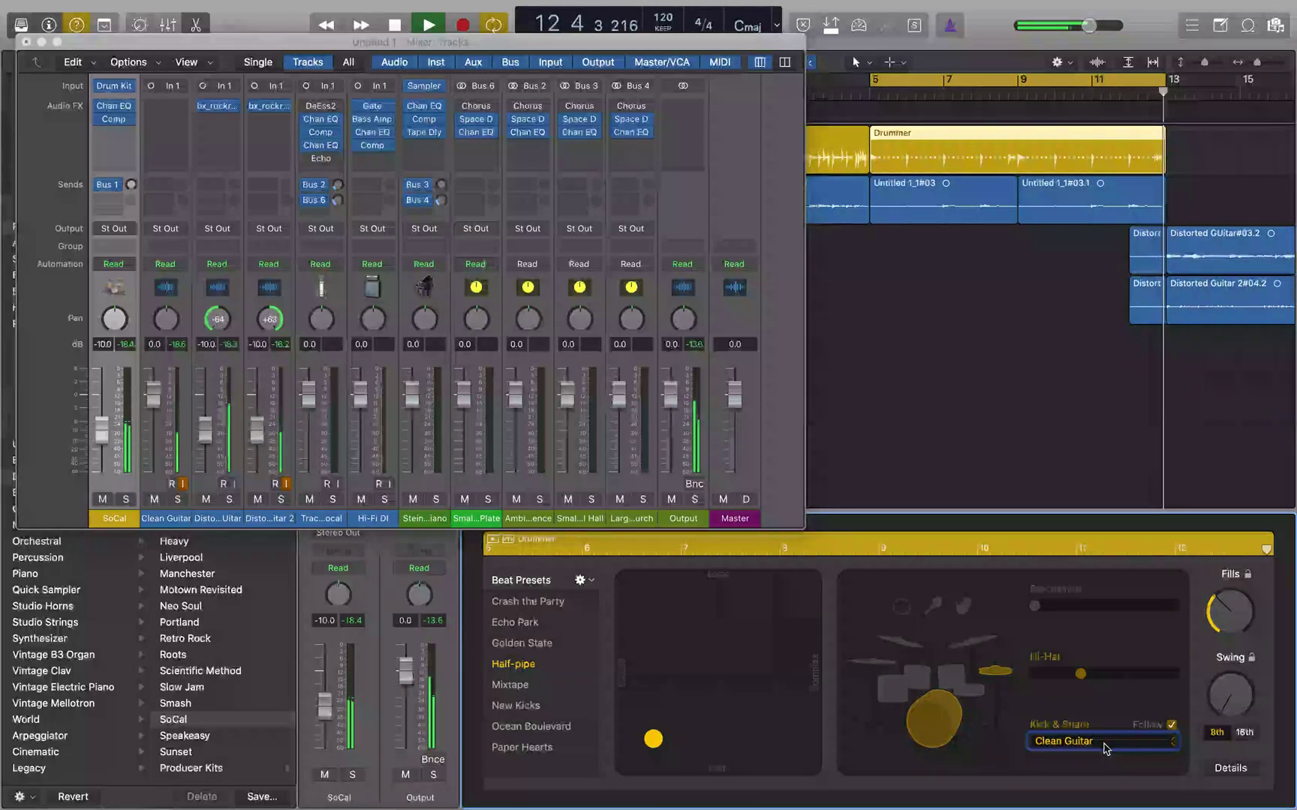
pyautogui.press('space')
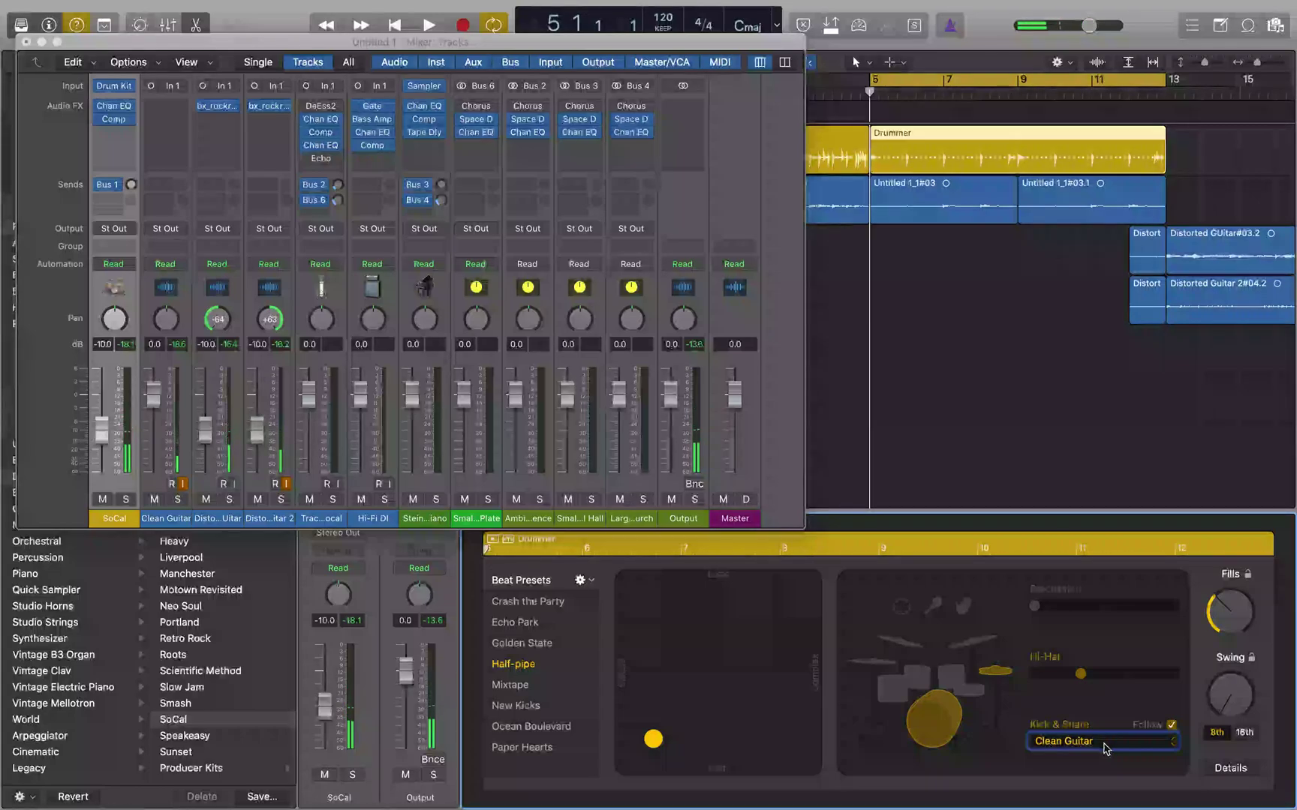